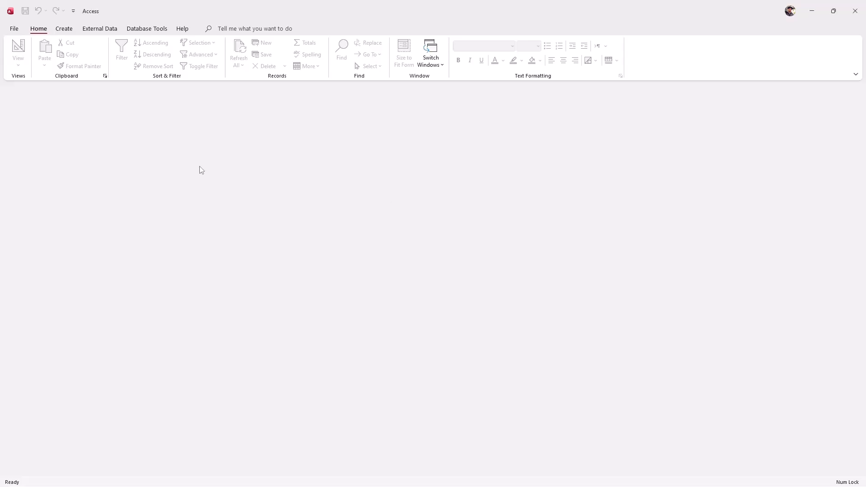
# Try to open the Sampl1.accdb database from the Desktop folder and return to the main window
pyautogui.click(17, 30)
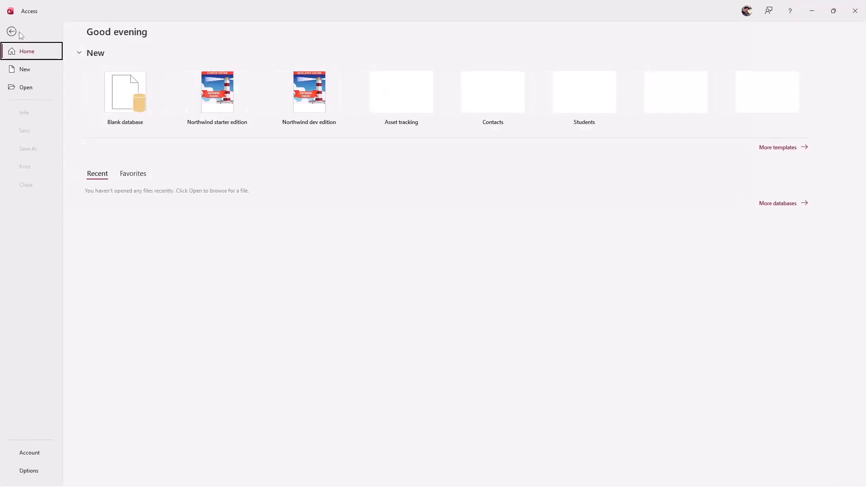
pyautogui.click(29, 89)
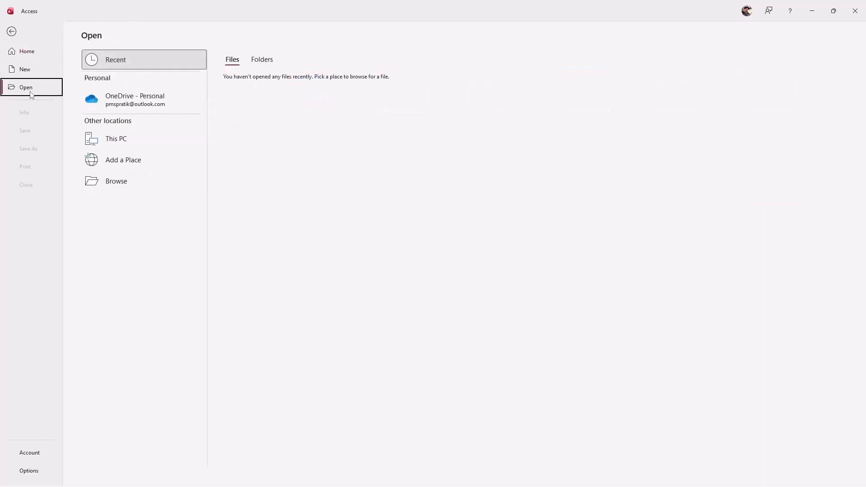
pyautogui.click(134, 187)
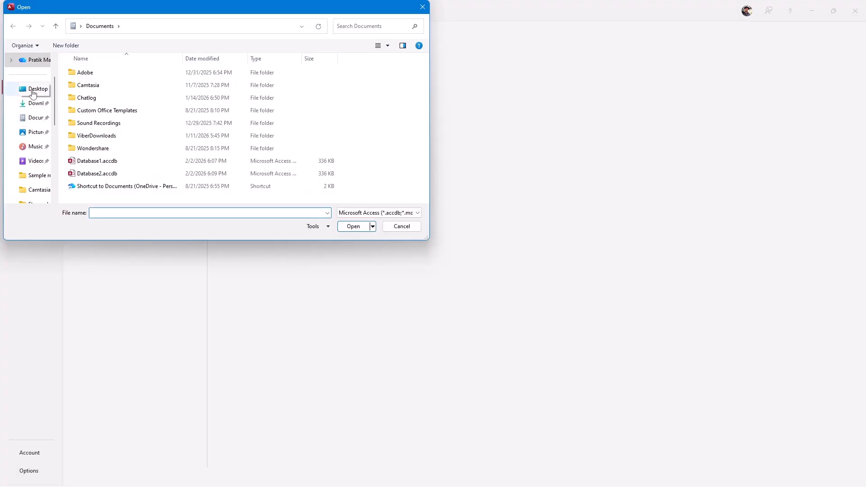
pyautogui.click(32, 90)
pyautogui.click(118, 73)
pyautogui.click(363, 227)
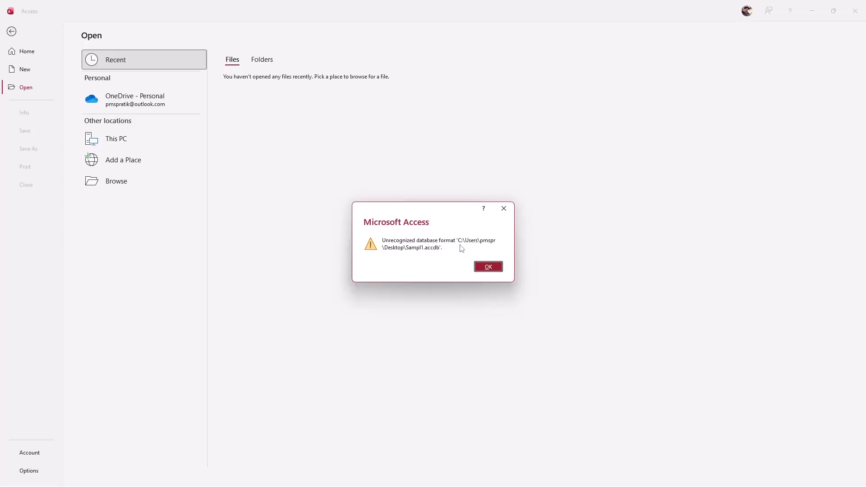
pyautogui.click(489, 268)
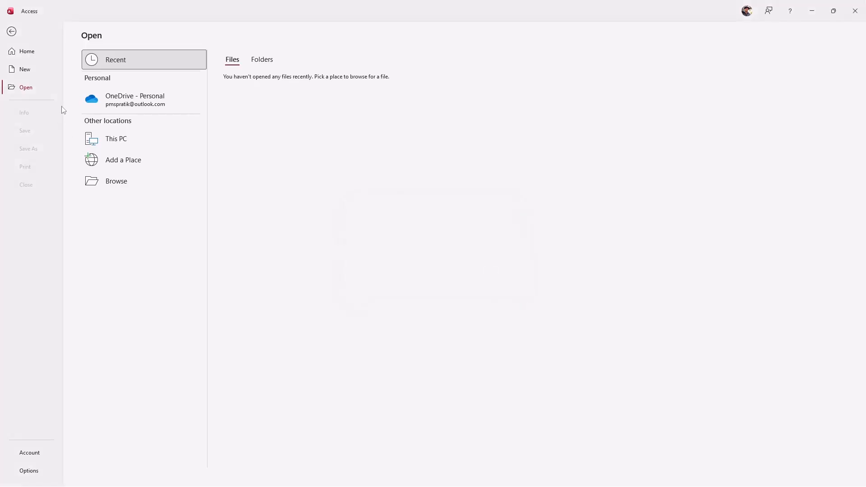
pyautogui.click(11, 33)
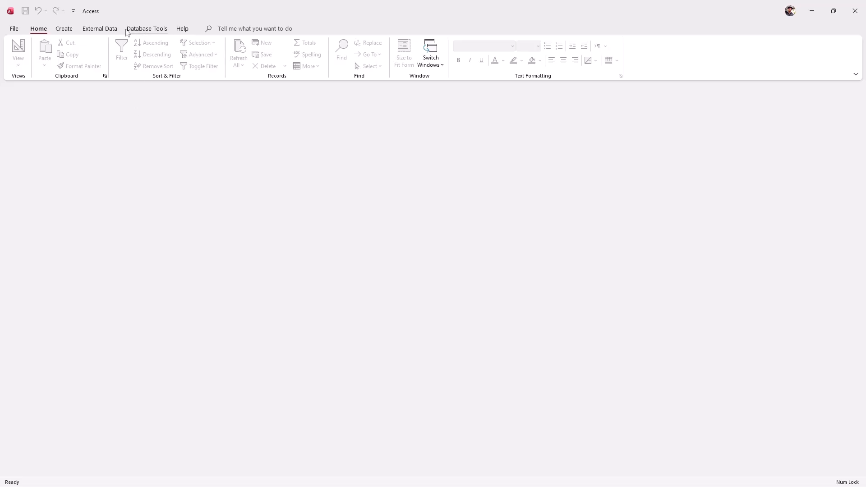
# Run Compact and Repair Database on Sampl1.accdb from the Desktop folder
pyautogui.click(139, 30)
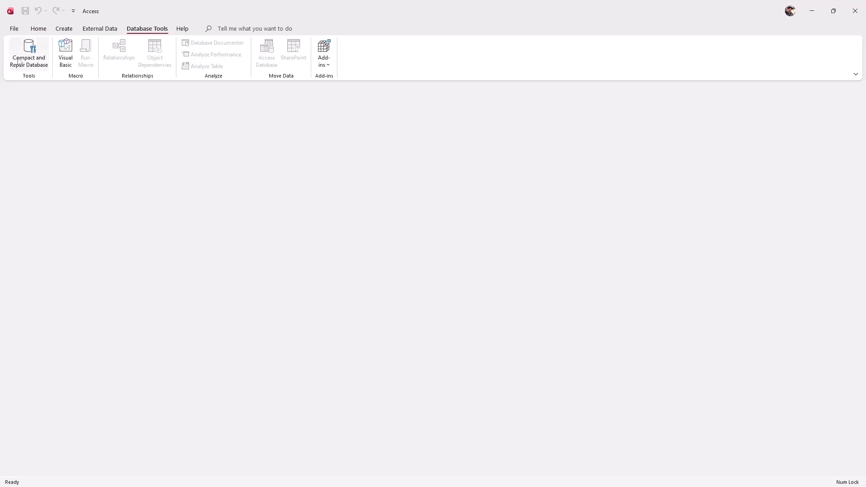
pyautogui.click(34, 67)
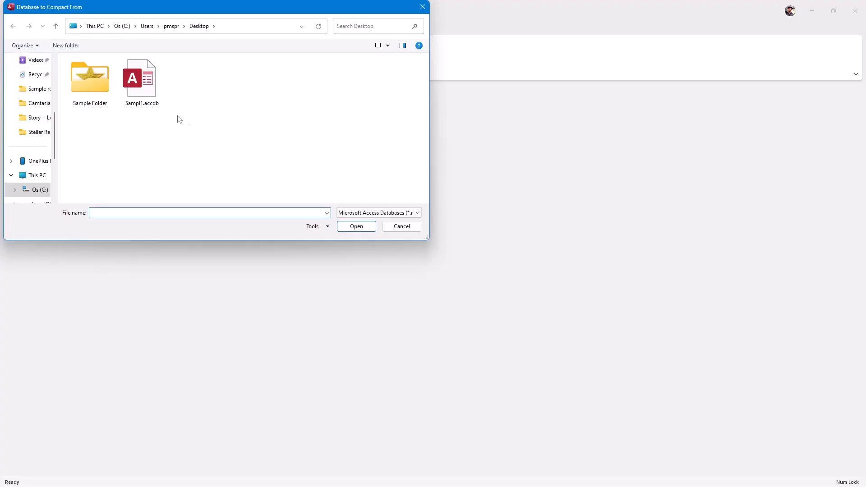
pyautogui.click(152, 86)
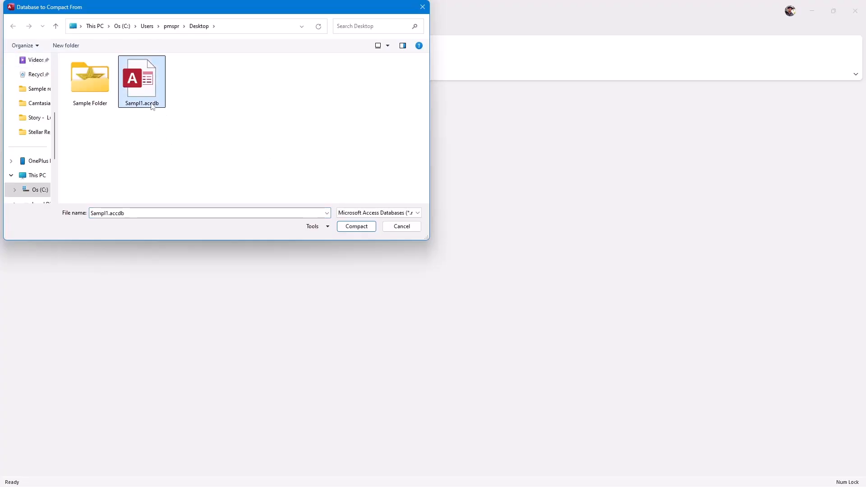
pyautogui.click(357, 228)
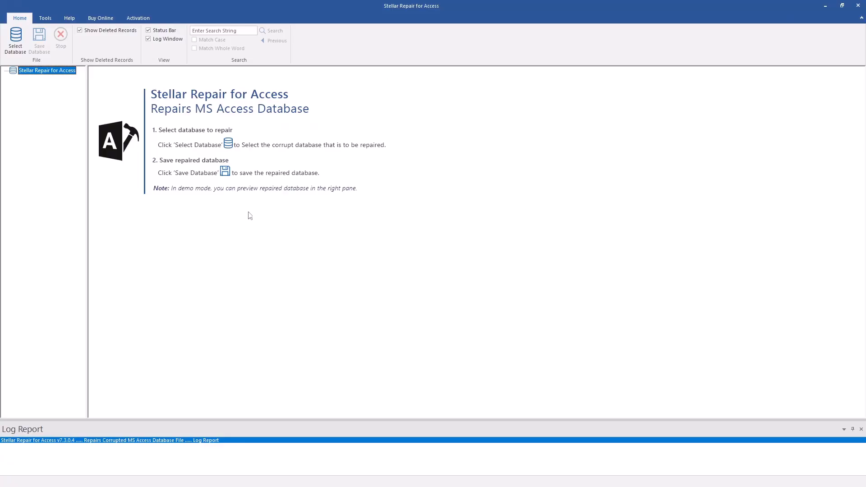
# In Stellar Repair for Access, search the Desktop folder for databases and select the second file in the results
pyautogui.click(19, 39)
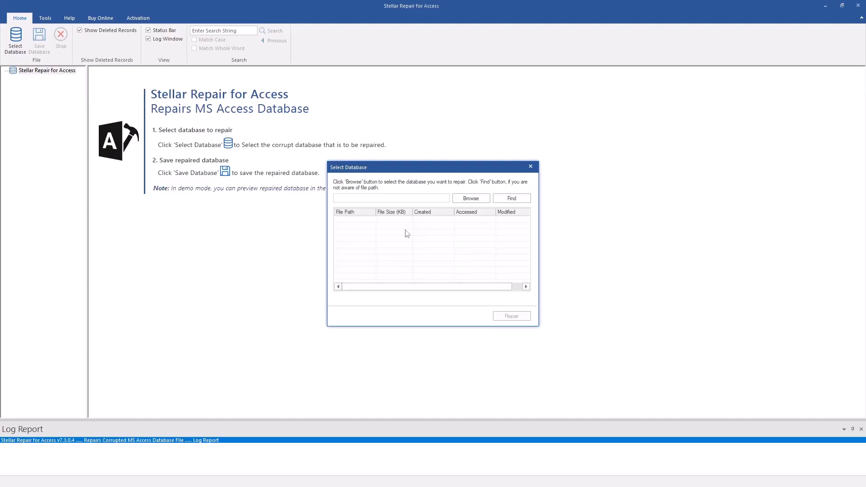
pyautogui.click(518, 198)
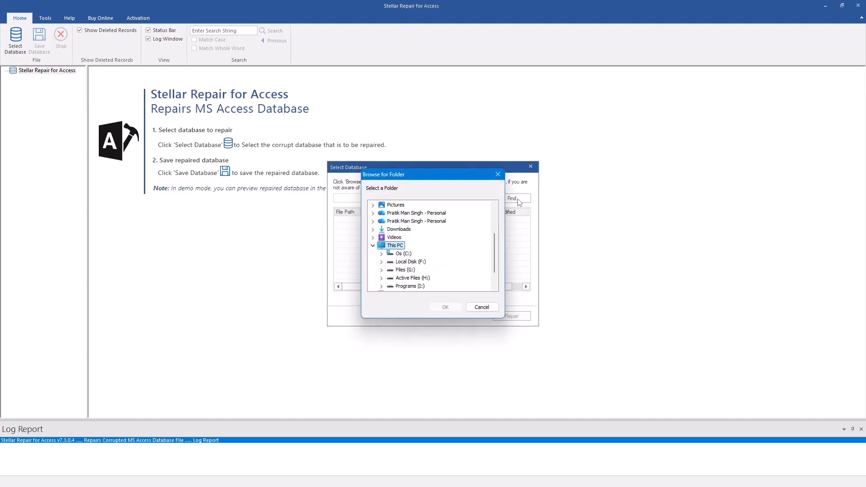
pyautogui.scroll(3, 458, 216)
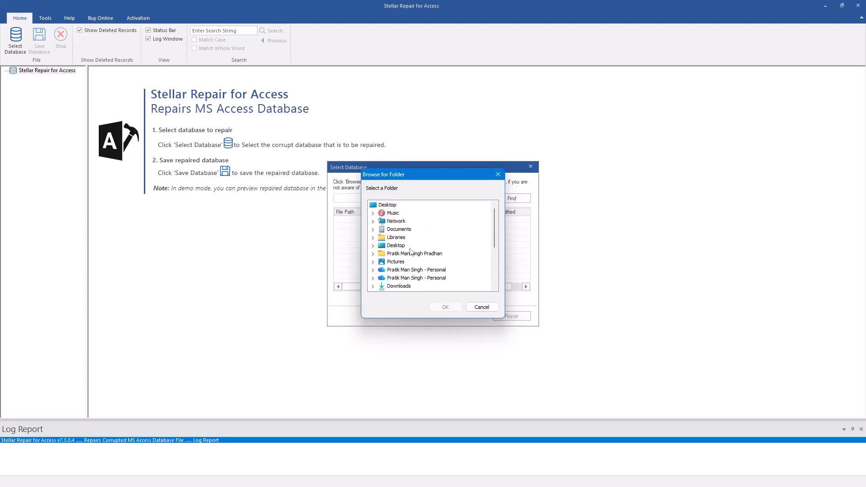
pyautogui.click(397, 246)
pyautogui.click(445, 308)
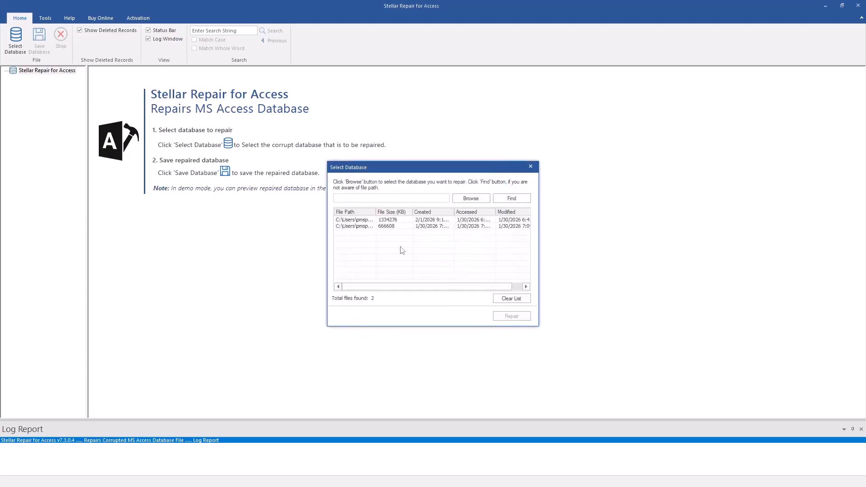
pyautogui.click(368, 221)
pyautogui.click(376, 227)
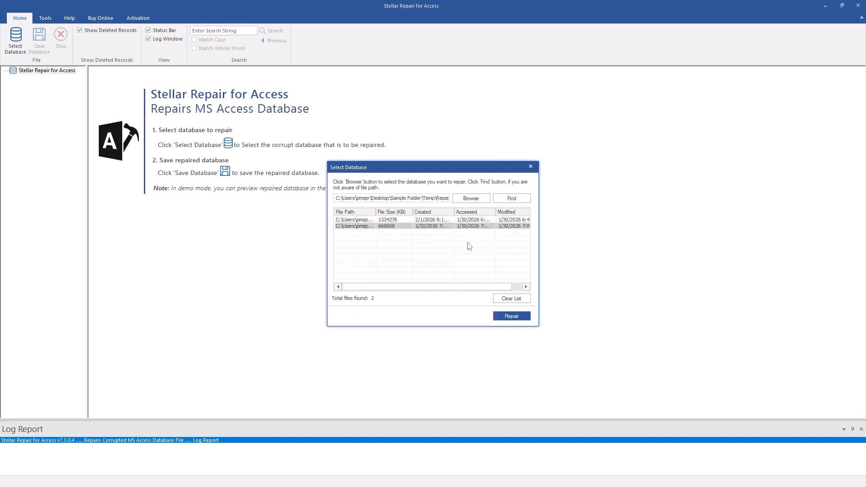
# Pick Sampl1.accdb from the Desktop as the database to repair, and clear the list of found files
pyautogui.click(465, 198)
pyautogui.click(415, 204)
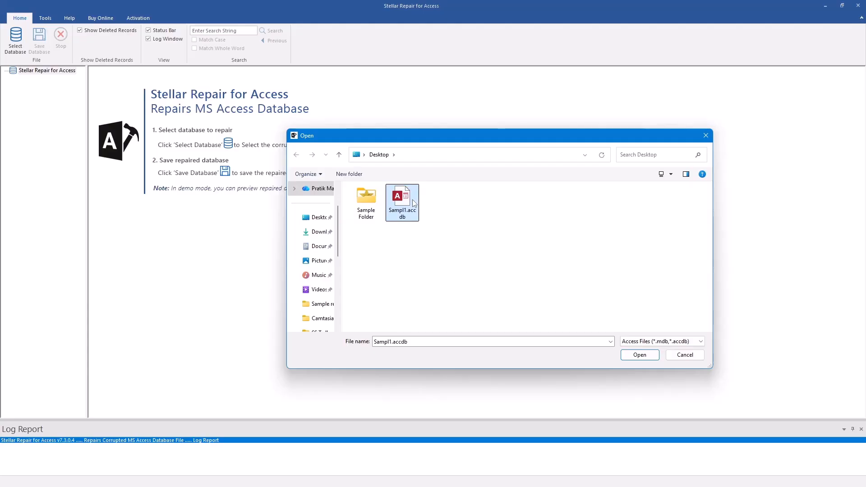
pyautogui.click(639, 356)
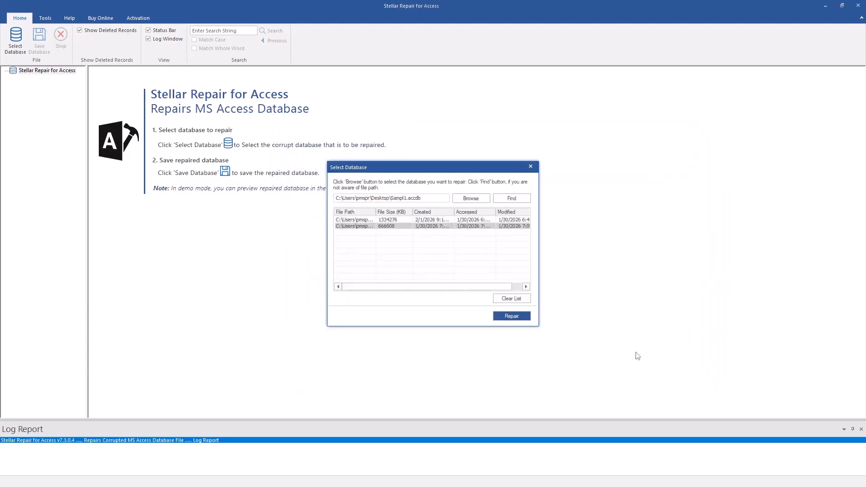
pyautogui.click(506, 300)
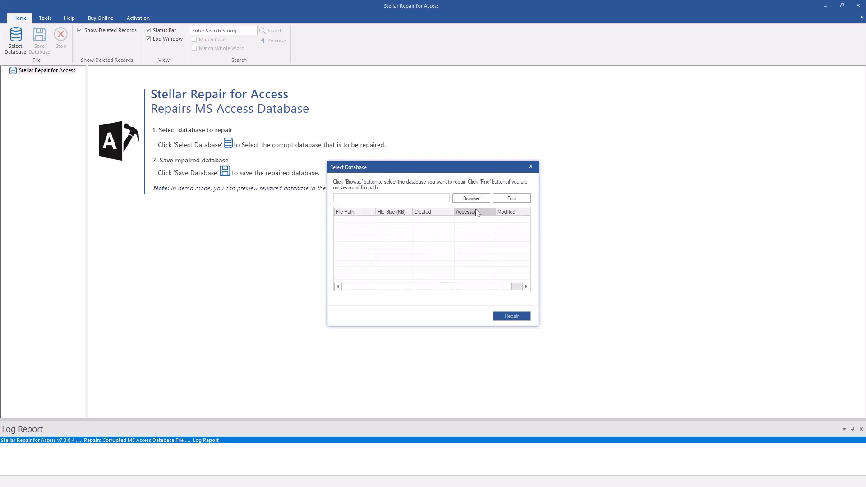
# Select Sampl1.accdb from the Desktop folder, repair it and close the completion message
pyautogui.click(471, 198)
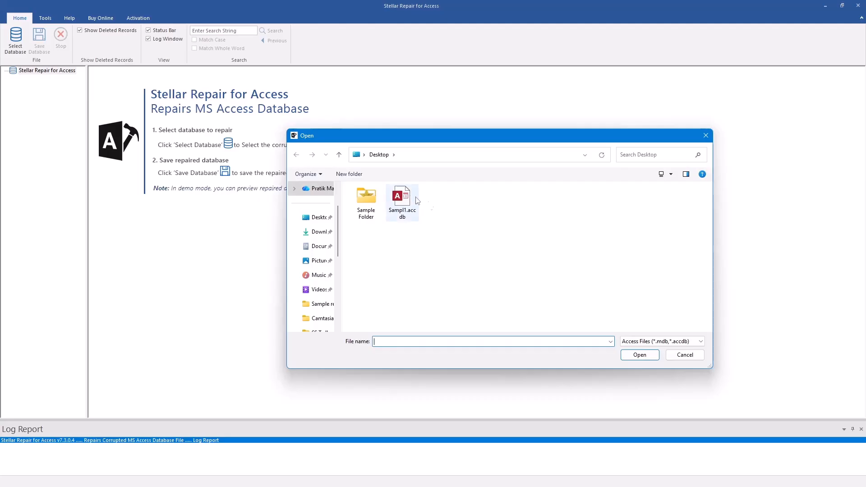
pyautogui.click(407, 210)
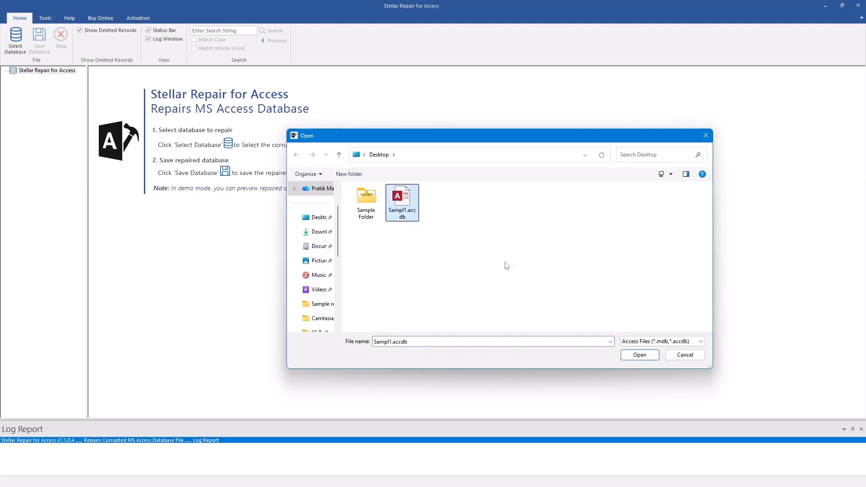
pyautogui.click(640, 355)
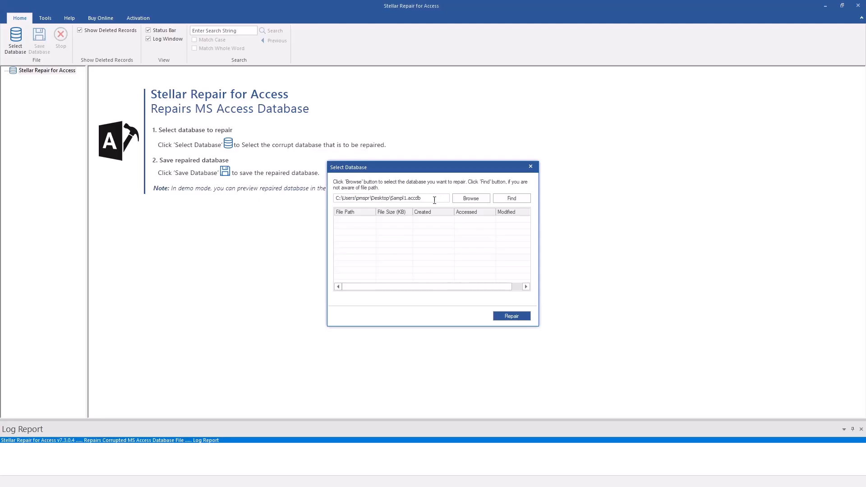
pyautogui.click(512, 317)
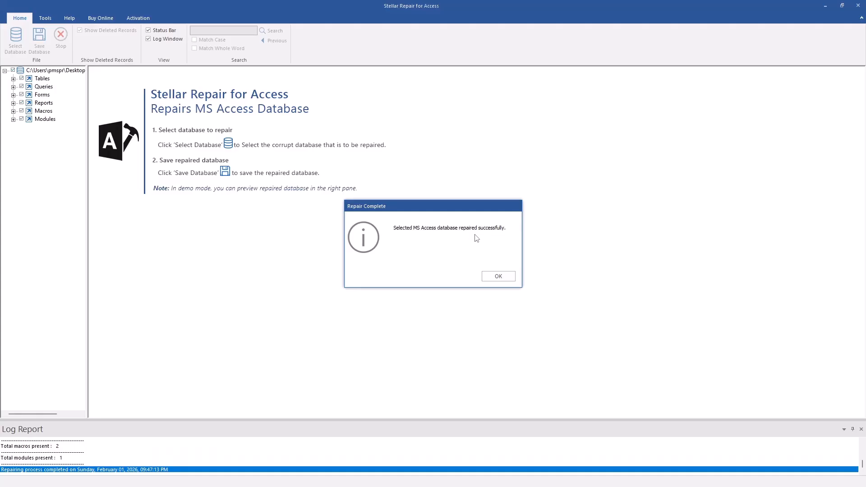
pyautogui.click(500, 277)
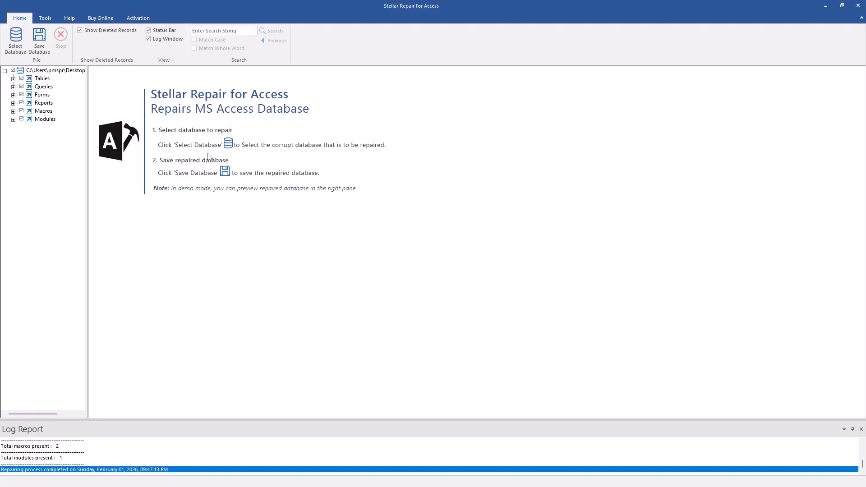
# Expand the repaired tables and queries, and preview the Ava3 and Olive2 table data plus Olive2's column information
pyautogui.click(13, 78)
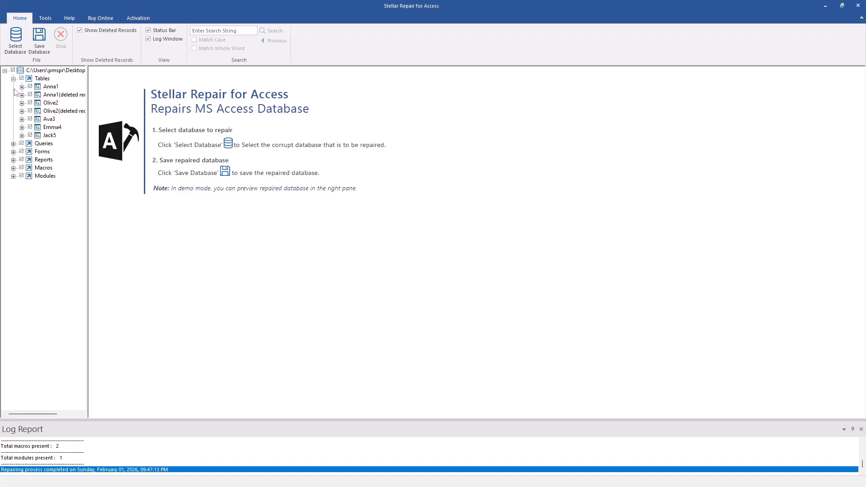
pyautogui.click(13, 143)
pyautogui.click(49, 121)
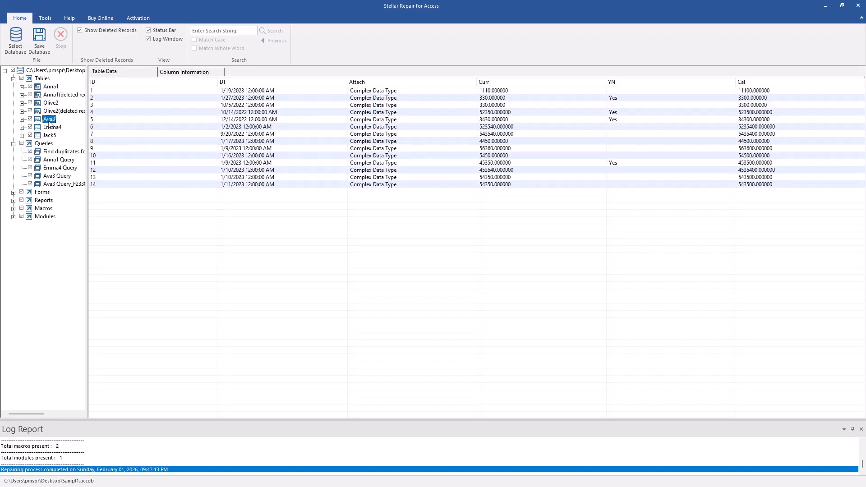
pyautogui.click(50, 105)
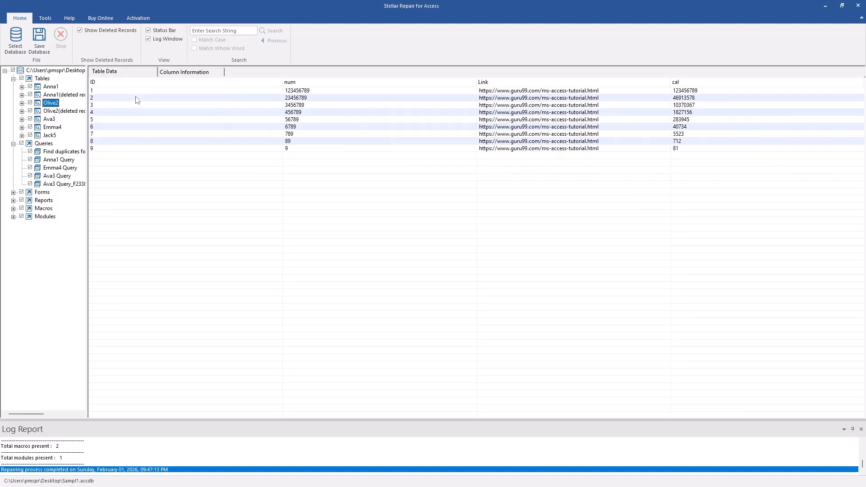
pyautogui.click(181, 75)
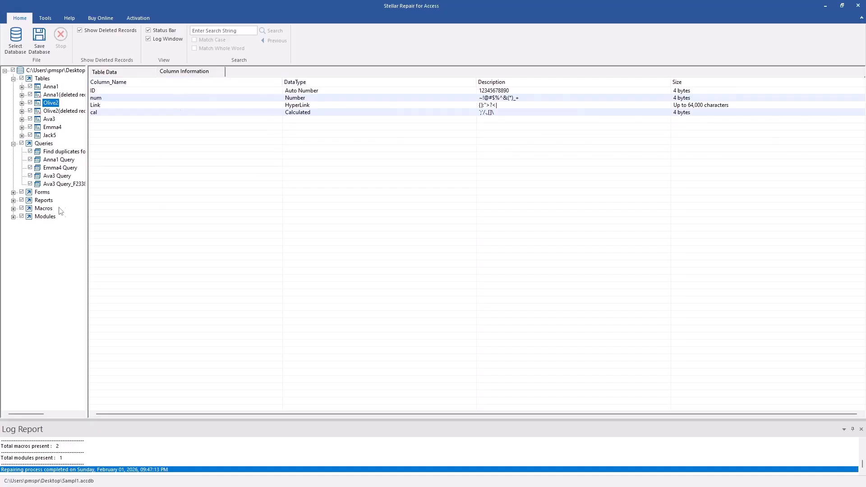
# Preview Form2, list the repaired reports, and examine the deleted records of the Anna1 table
pyautogui.click(14, 193)
pyautogui.click(51, 210)
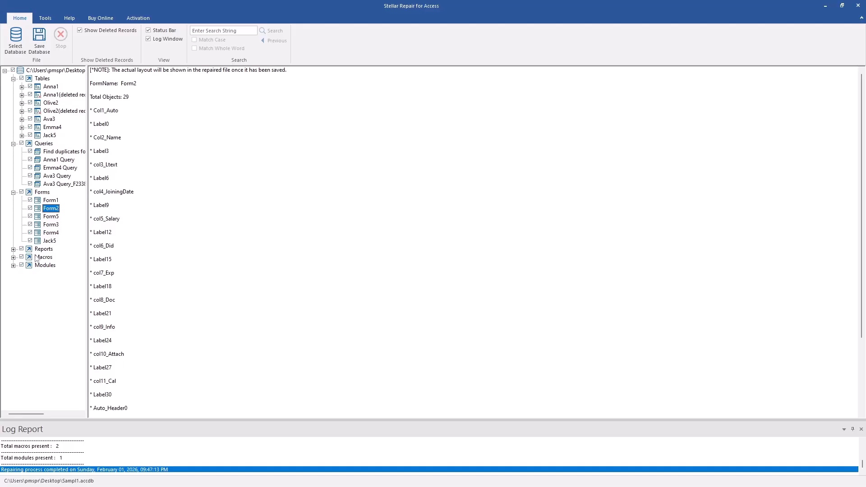
pyautogui.click(14, 250)
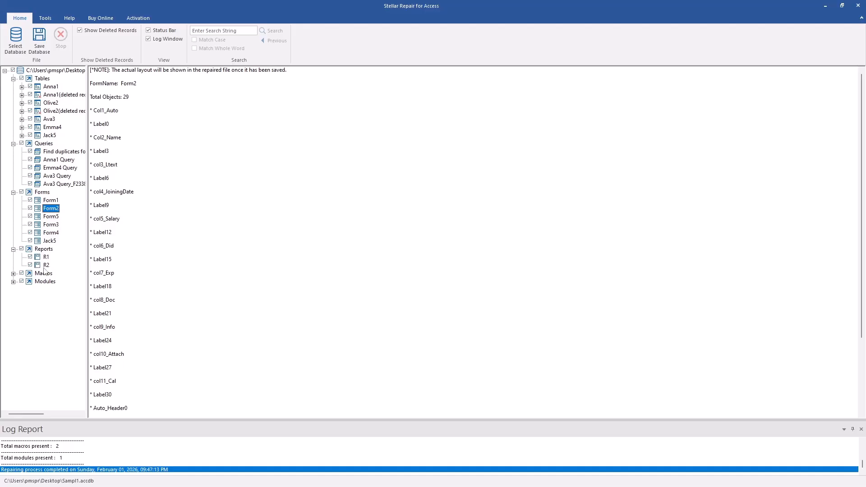
pyautogui.click(66, 96)
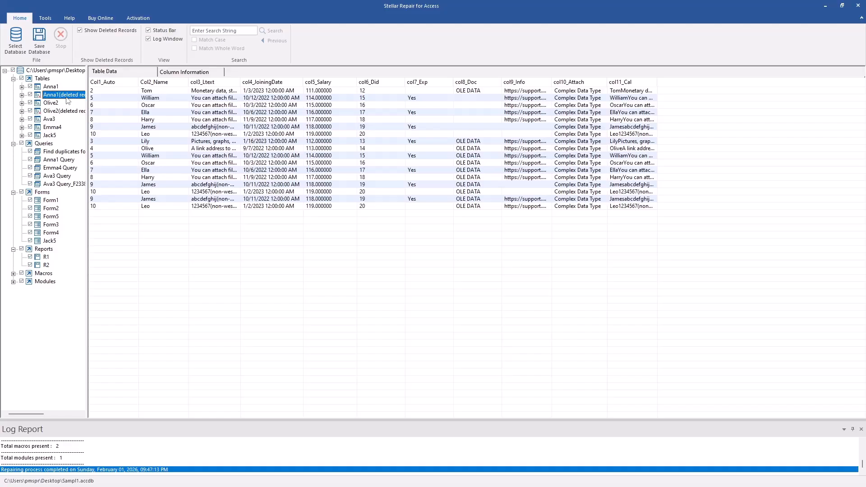
# Turn off Show Deleted Records to check the Tables list, and turn the option back on to compare
pyautogui.click(80, 31)
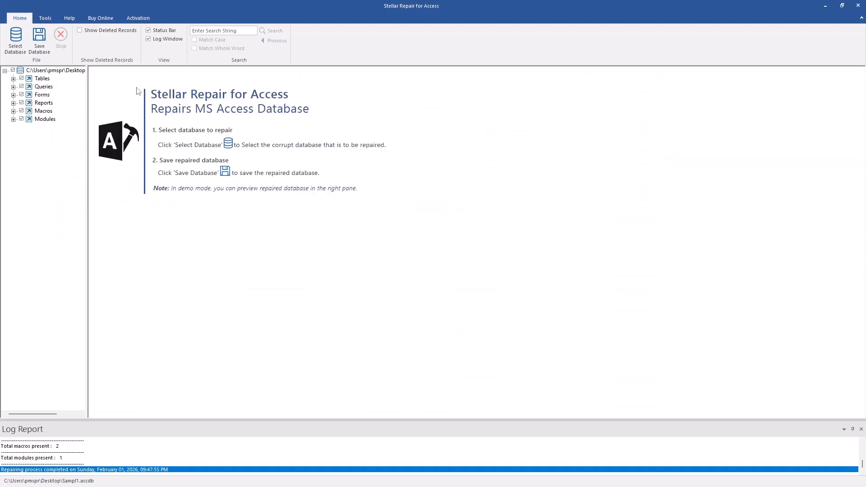
pyautogui.click(13, 79)
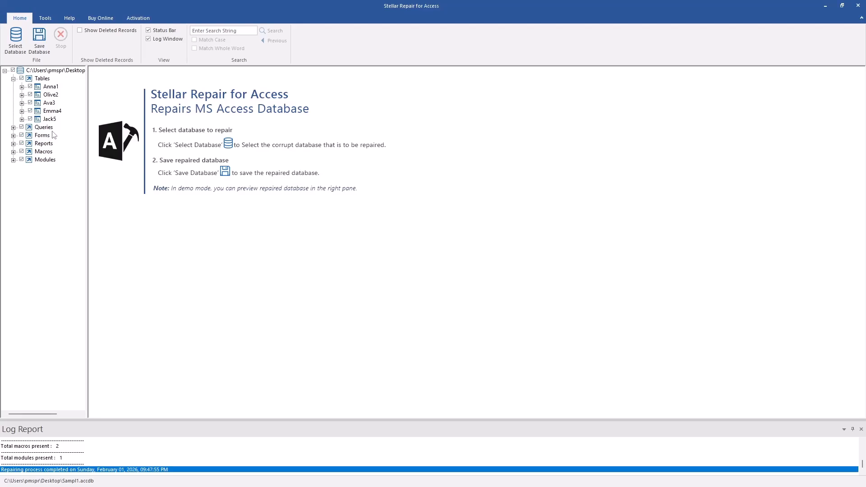
pyautogui.click(80, 30)
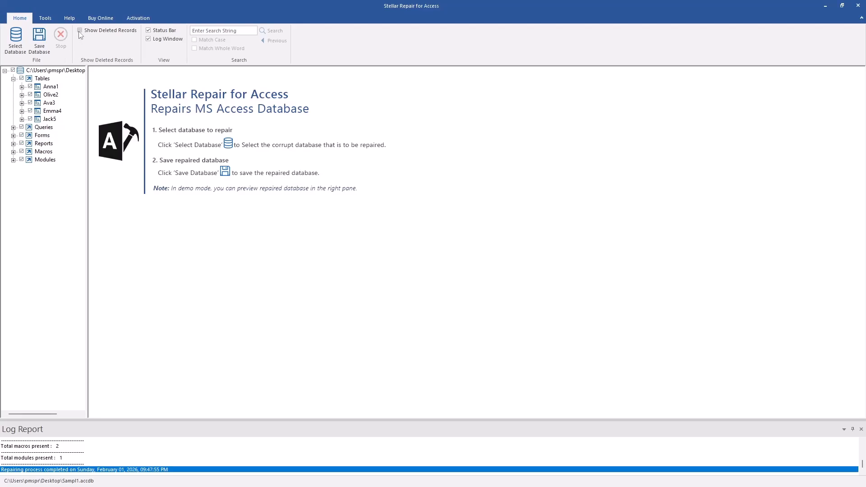
pyautogui.click(13, 79)
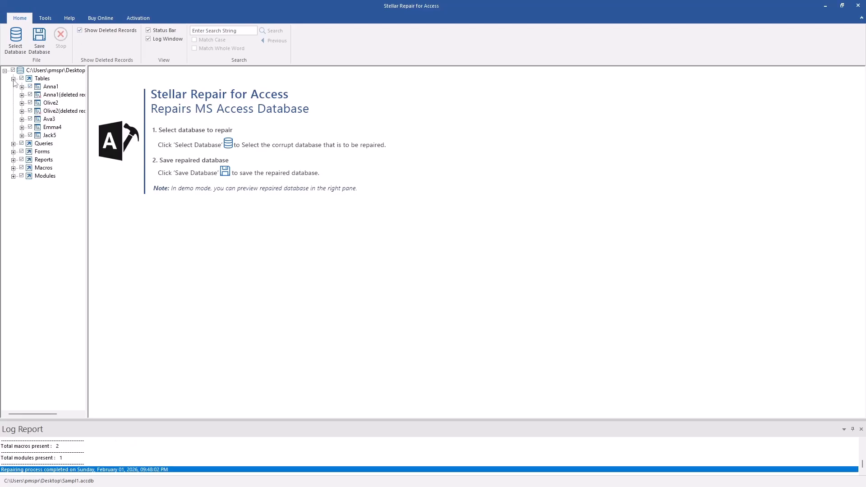
pyautogui.click(13, 78)
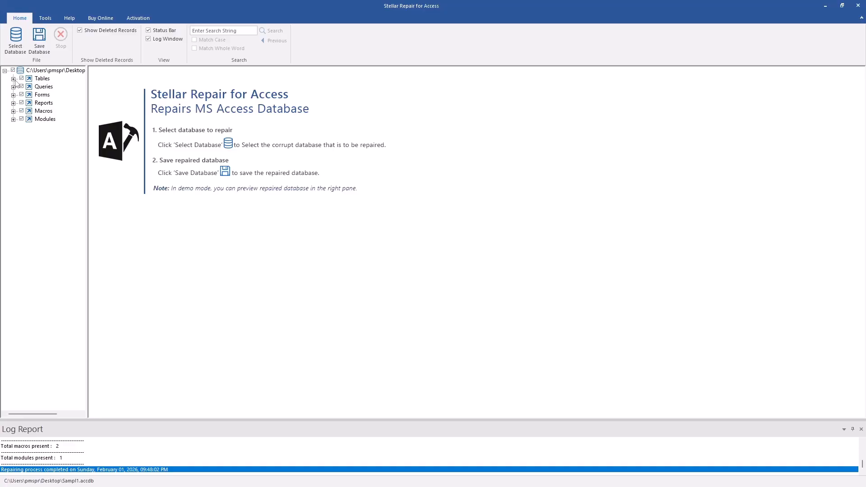
# Search the repaired objects for "anna", go through all the matches and dismiss the completion notice
pyautogui.click(230, 31)
pyautogui.write('anna')
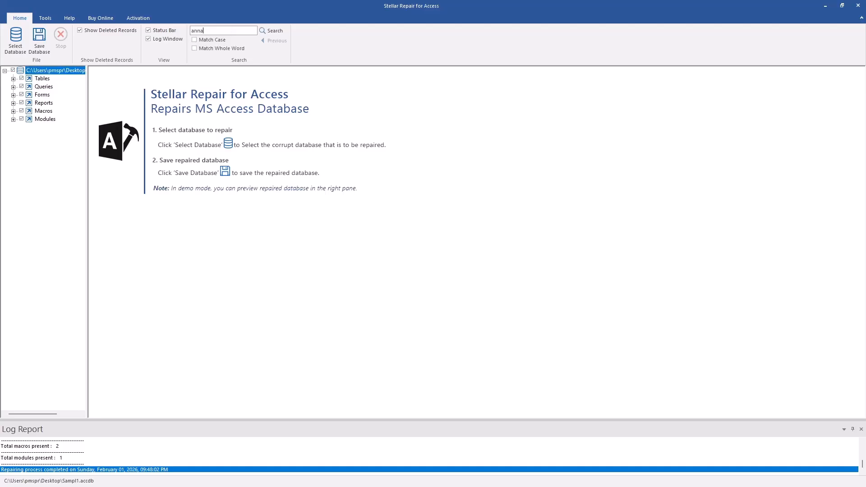
pyautogui.click(278, 33)
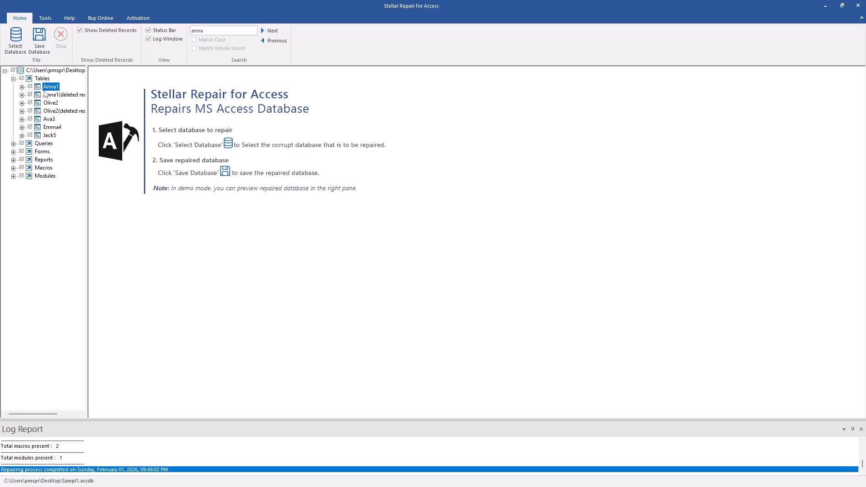
pyautogui.click(273, 31)
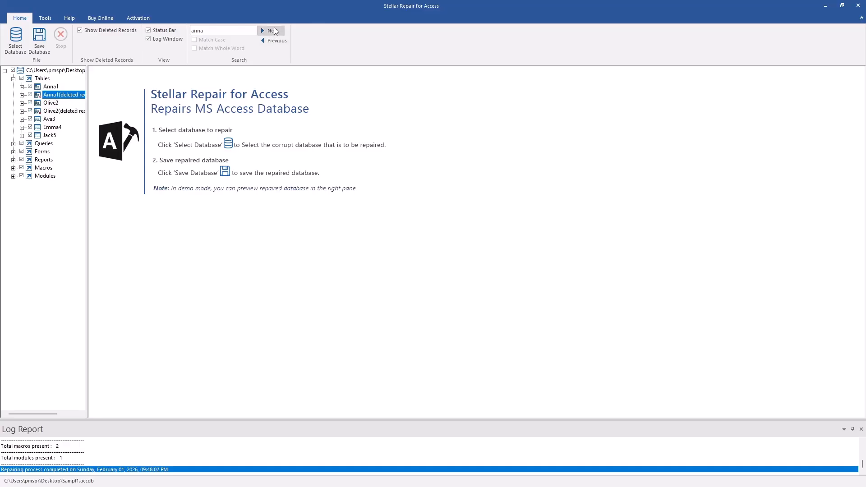
pyautogui.click(275, 30)
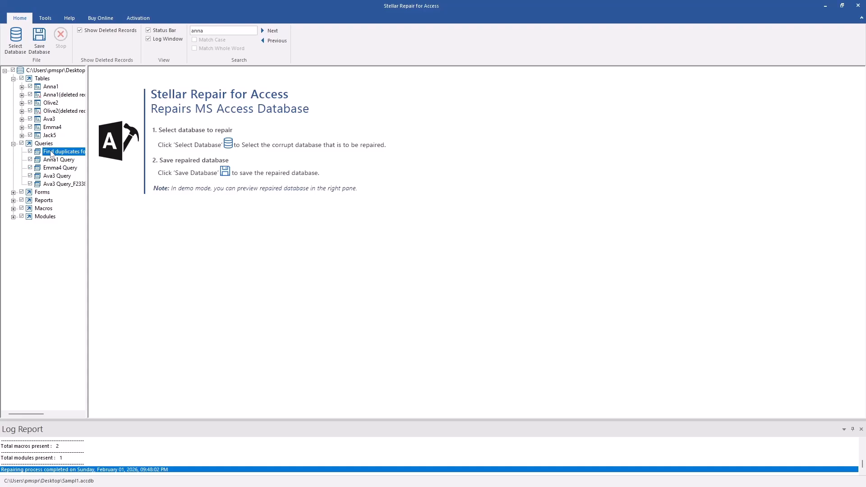
pyautogui.click(272, 31)
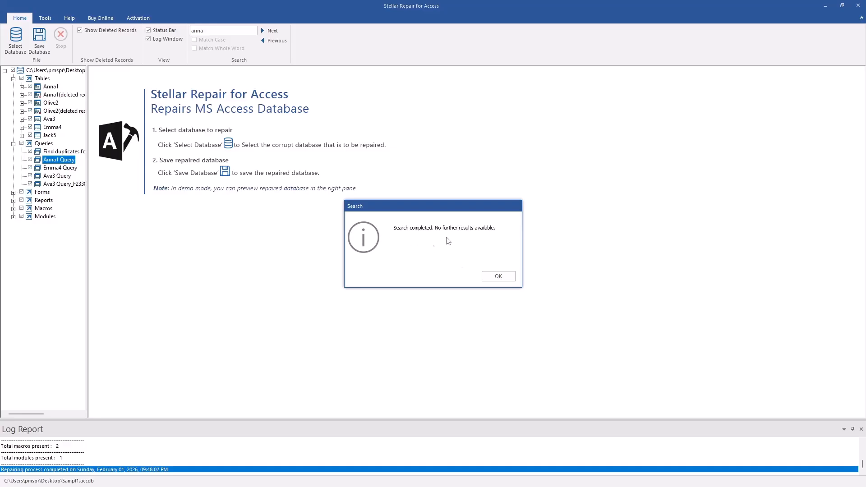
pyautogui.click(498, 279)
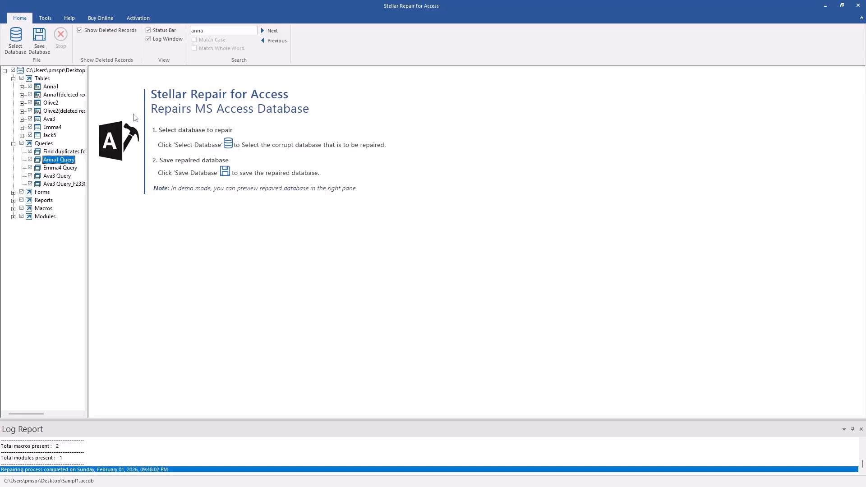
# Start saving the repaired database with Save Deleted Records enabled and New Location as the destination
pyautogui.click(43, 45)
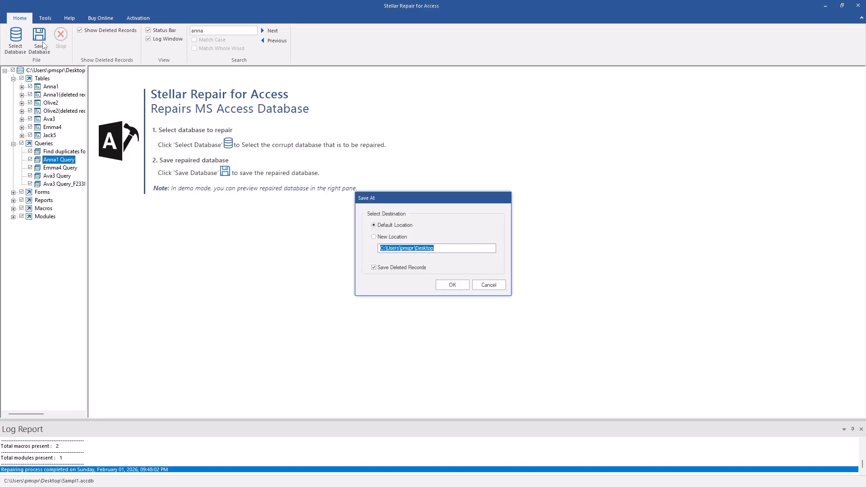
pyautogui.click(387, 270)
pyautogui.click(373, 268)
pyautogui.click(401, 238)
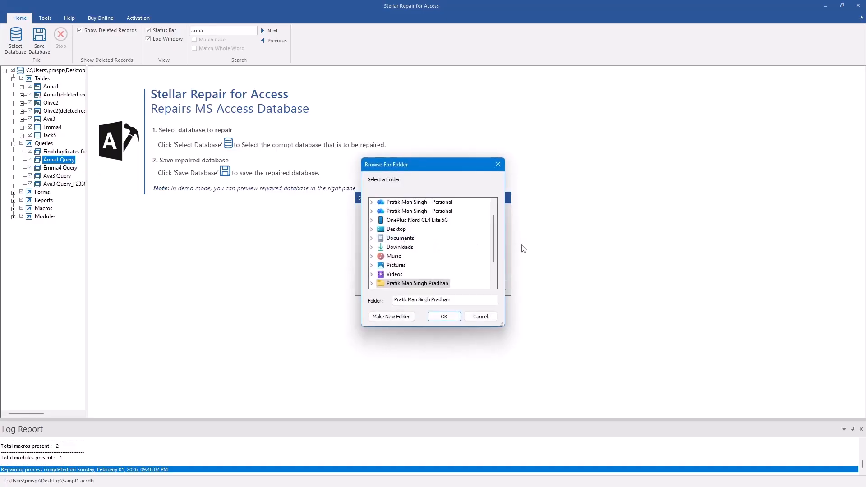
# Create a new folder named Recovered inside the Desktop folder for the saved database
pyautogui.click(401, 229)
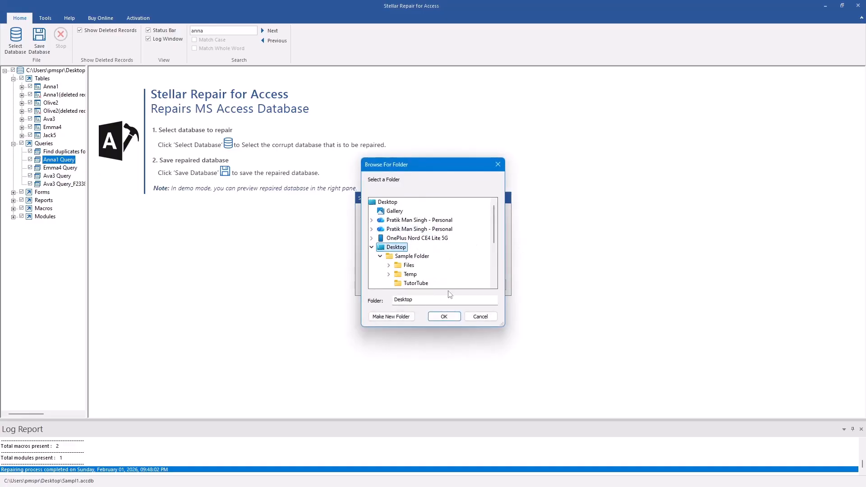
pyautogui.click(400, 318)
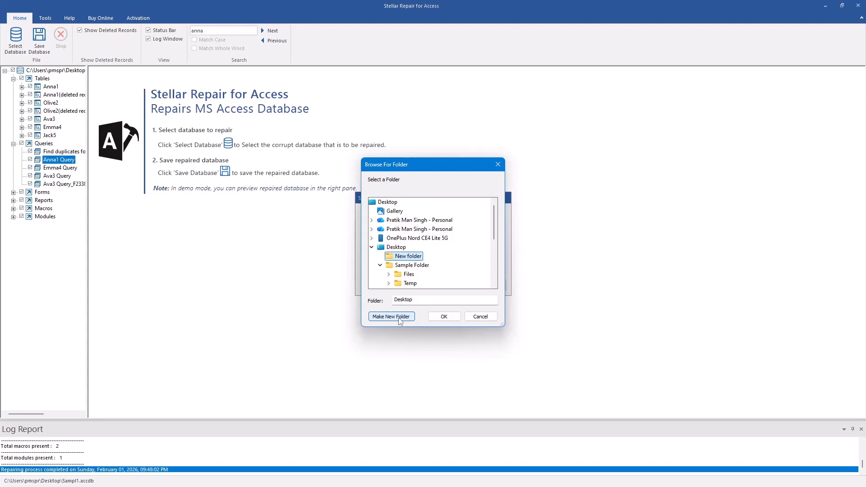
pyautogui.rightClick(404, 257)
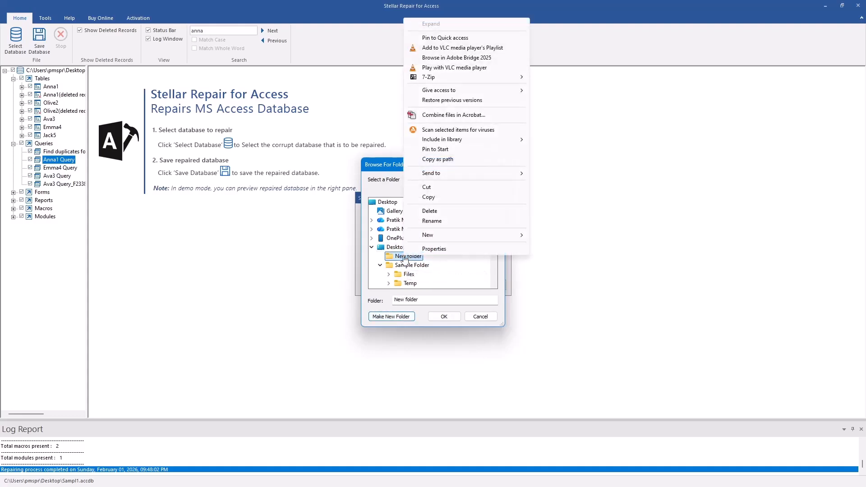
pyautogui.click(440, 221)
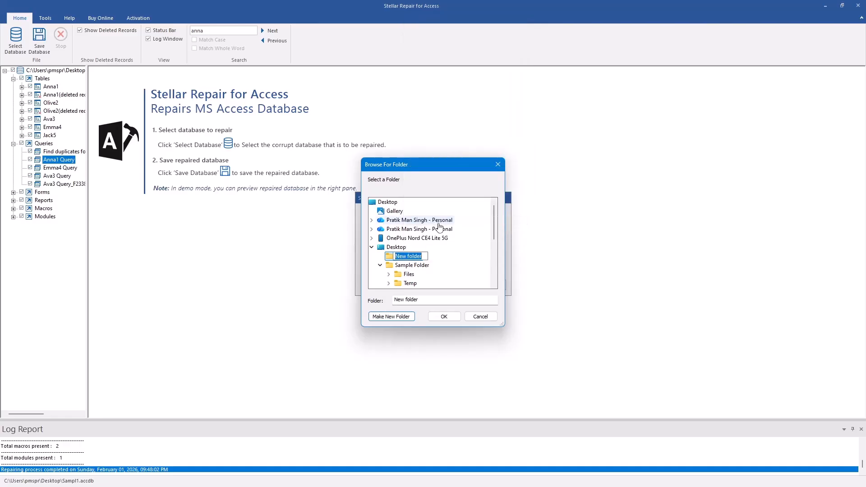
pyautogui.write('Recovered')
pyautogui.click(436, 260)
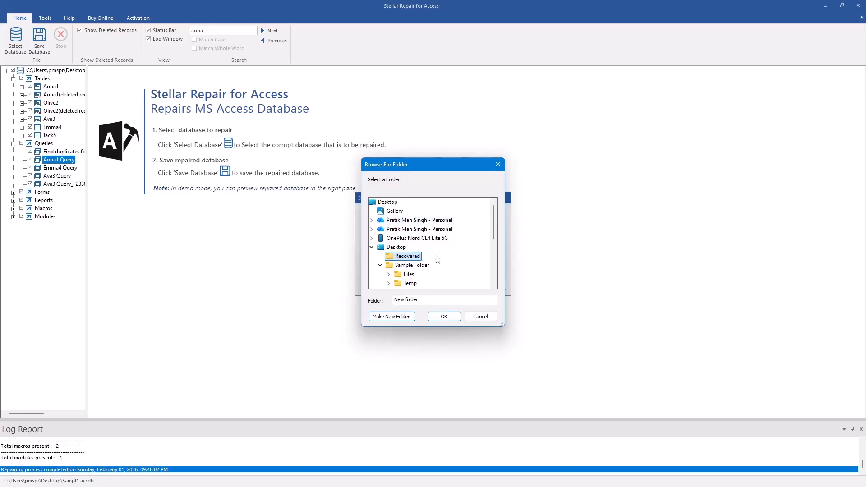
# Save the repaired database into the Recovered folder and close the completion message
pyautogui.click(444, 317)
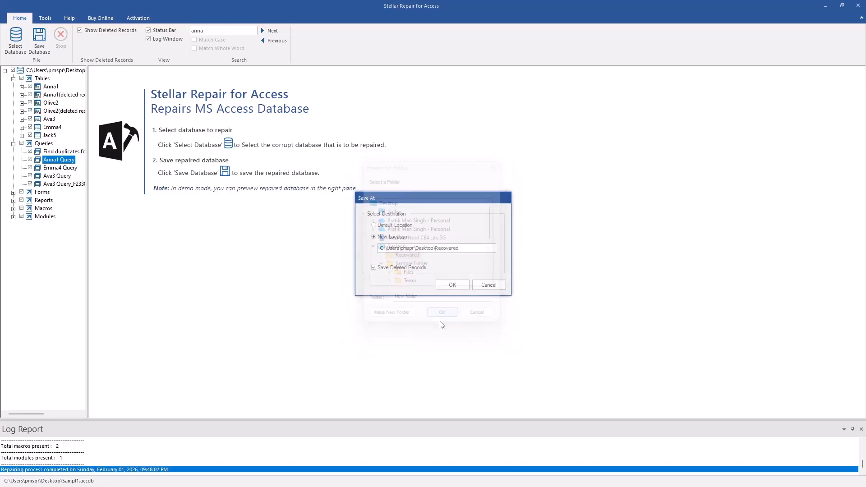
pyautogui.click(453, 286)
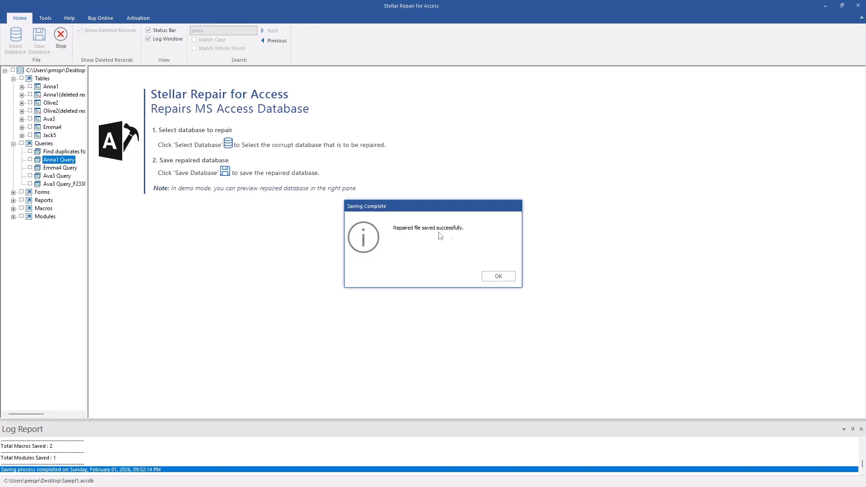
pyautogui.click(499, 277)
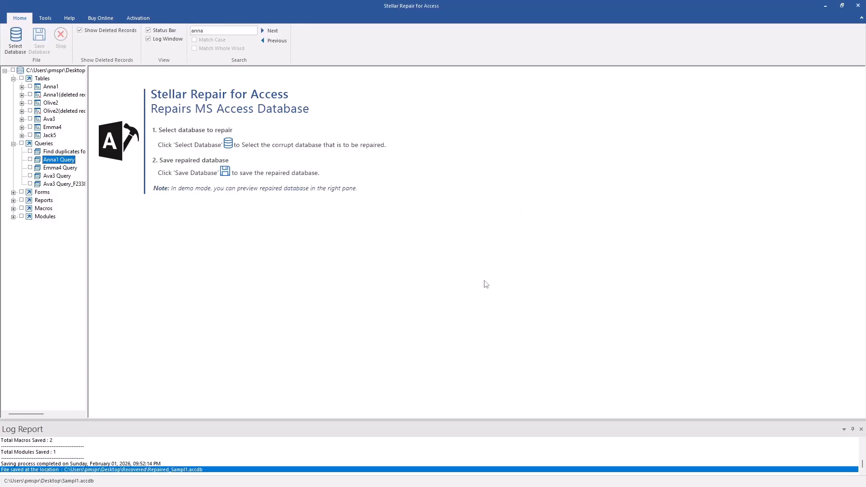
# Open Repaired_Sampl1.accdb from the Recovered folder on the desktop in Microsoft Access and enable its content
pyautogui.click(842, 5)
pyautogui.moveTo(350, 84); pyautogui.dragTo(381, 85)
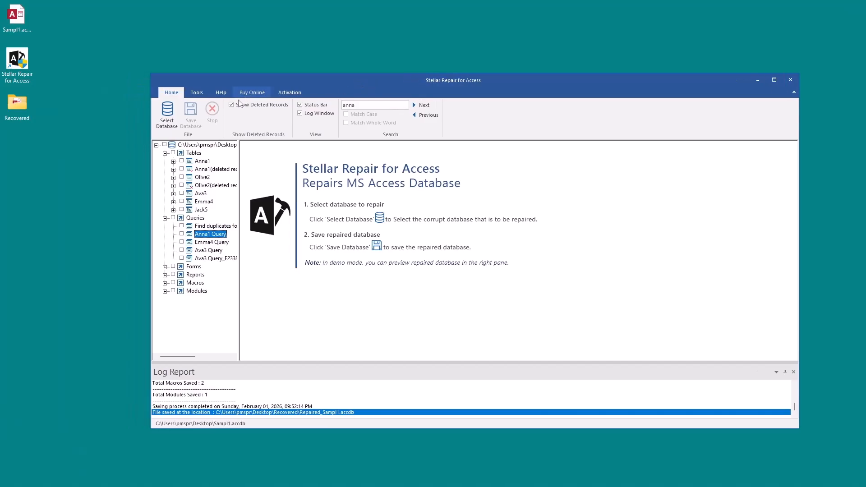
pyautogui.doubleClick(21, 104)
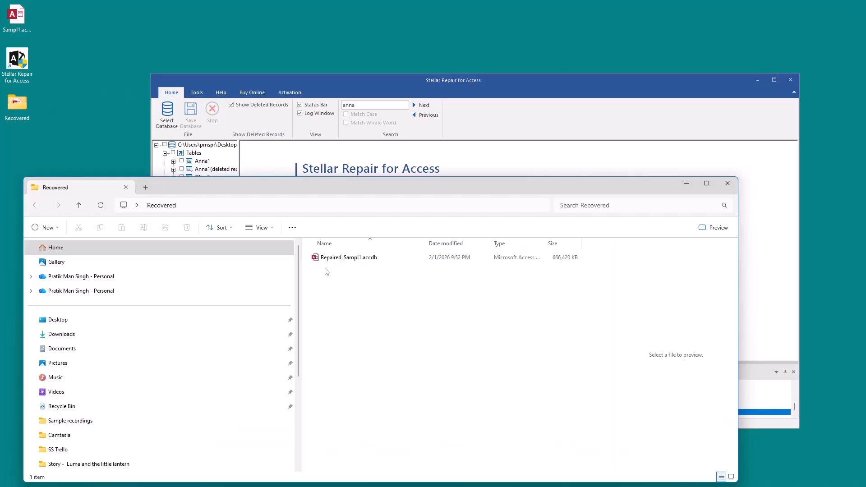
pyautogui.click(338, 264)
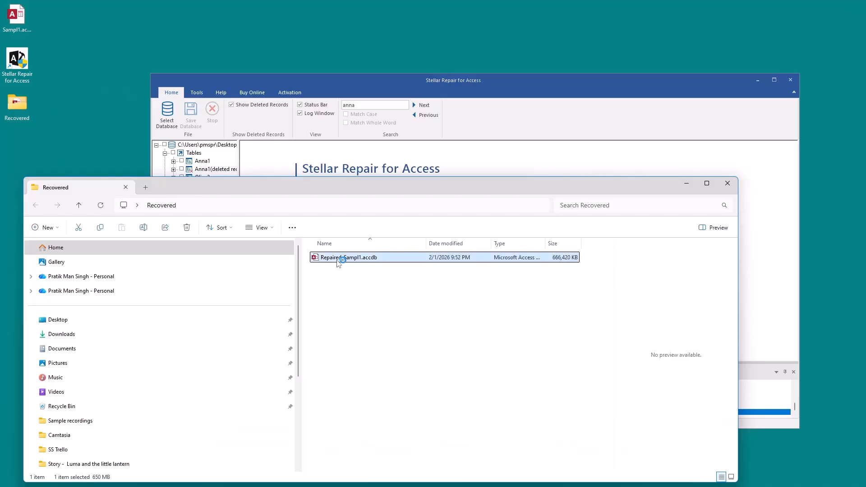
pyautogui.doubleClick(338, 262)
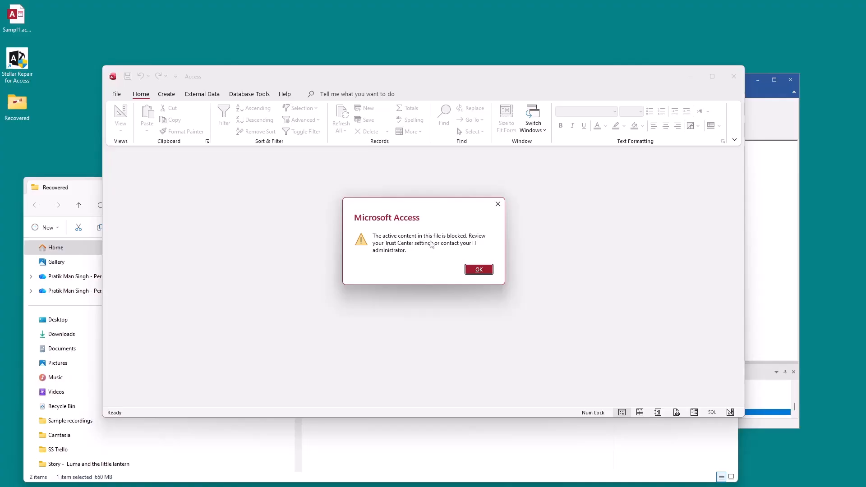
pyautogui.click(487, 273)
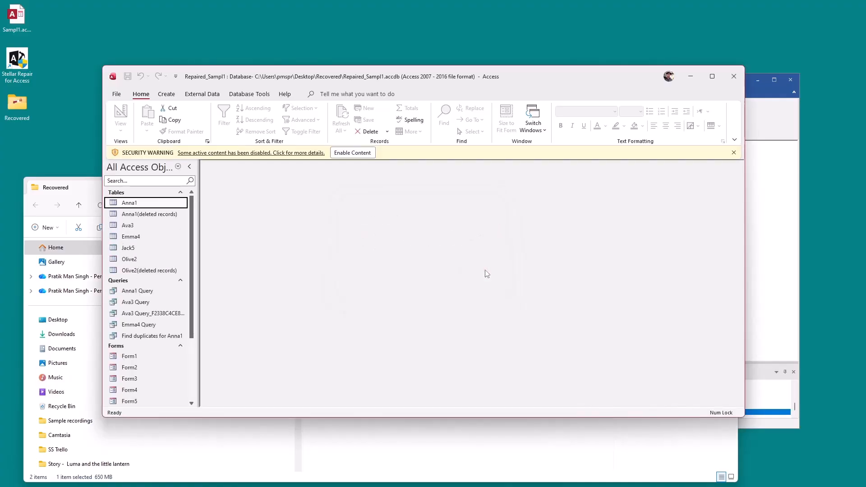
pyautogui.click(361, 155)
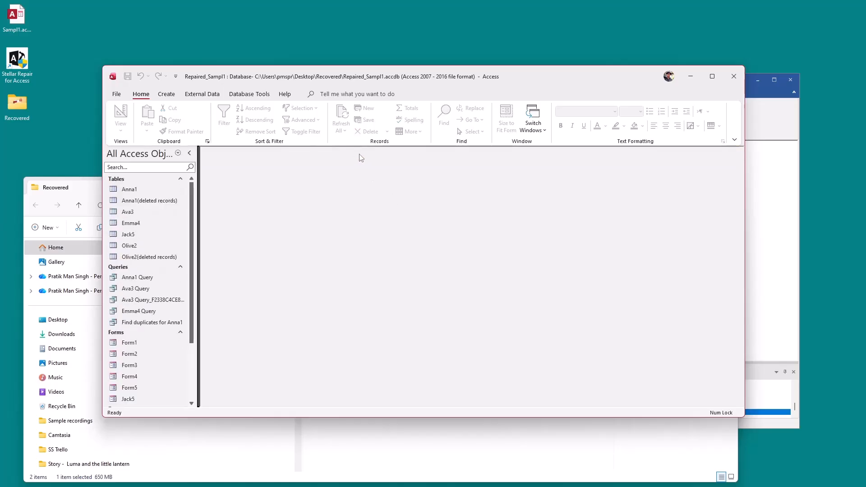
# Maximize Access and view the Anna1(deleted records), Ava3, Emma4 and Olive2 tables of the repaired database
pyautogui.click(713, 76)
pyautogui.doubleClick(33, 138)
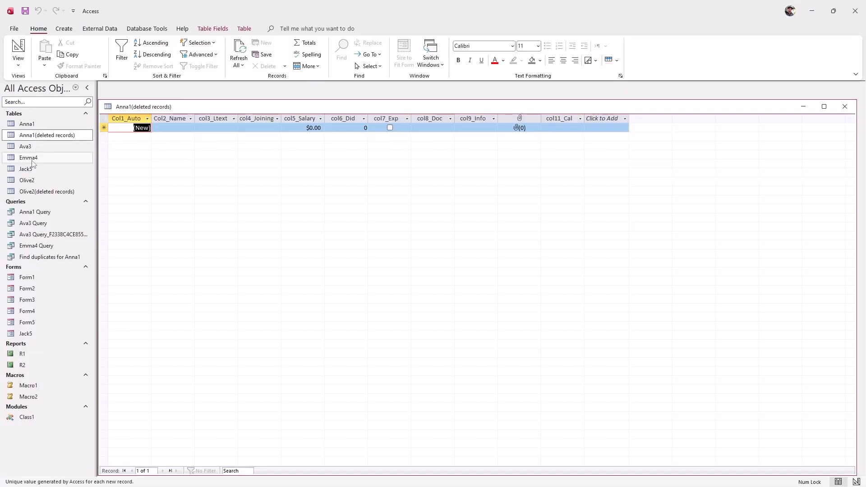
pyautogui.doubleClick(23, 150)
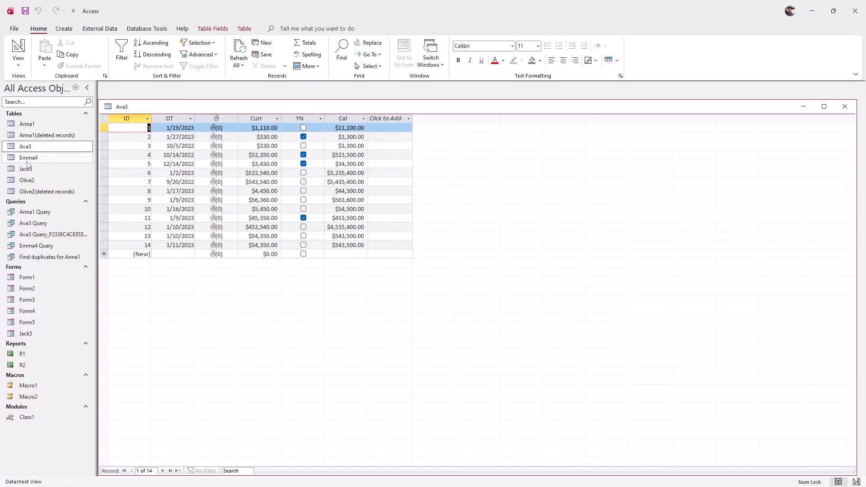
pyautogui.doubleClick(27, 158)
pyautogui.doubleClick(26, 181)
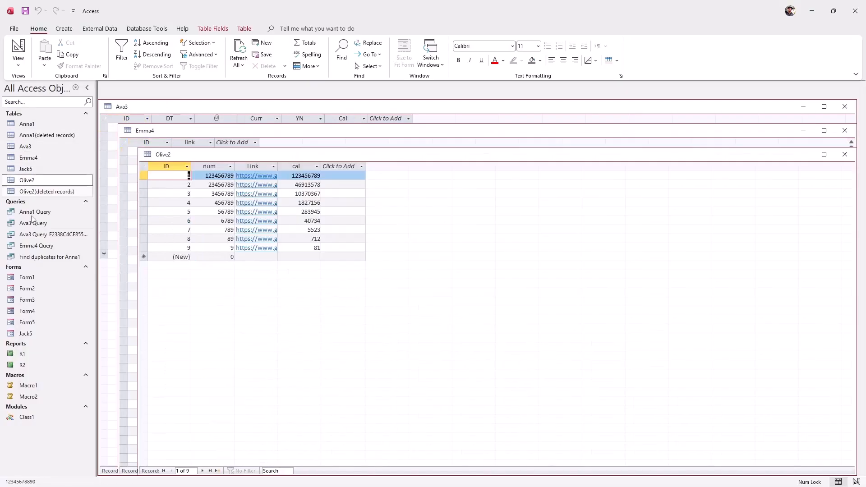
# Check Form2 and report R1, try running Macro1, and bring Form2 back to the front
pyautogui.doubleClick(27, 289)
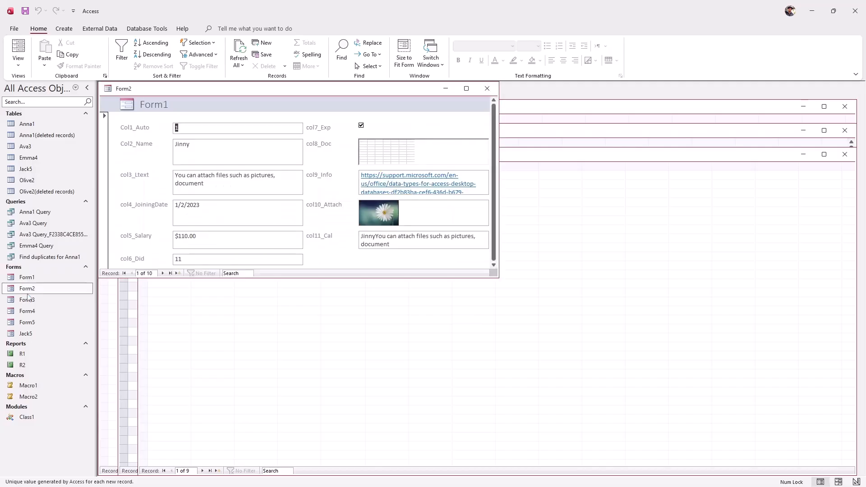
pyautogui.doubleClick(22, 355)
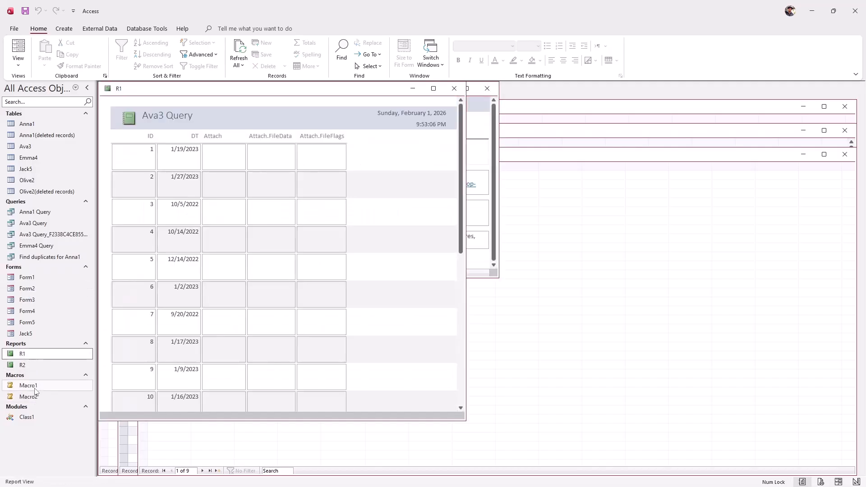
pyautogui.doubleClick(27, 386)
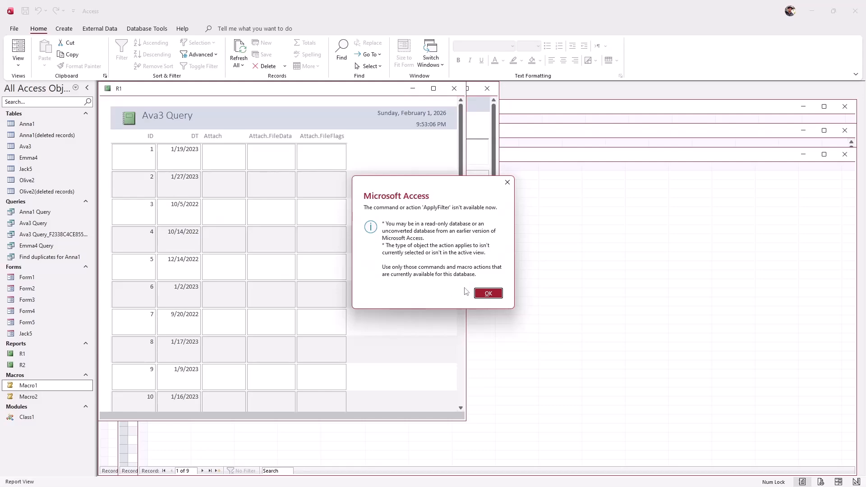
pyautogui.click(488, 294)
pyautogui.click(532, 124)
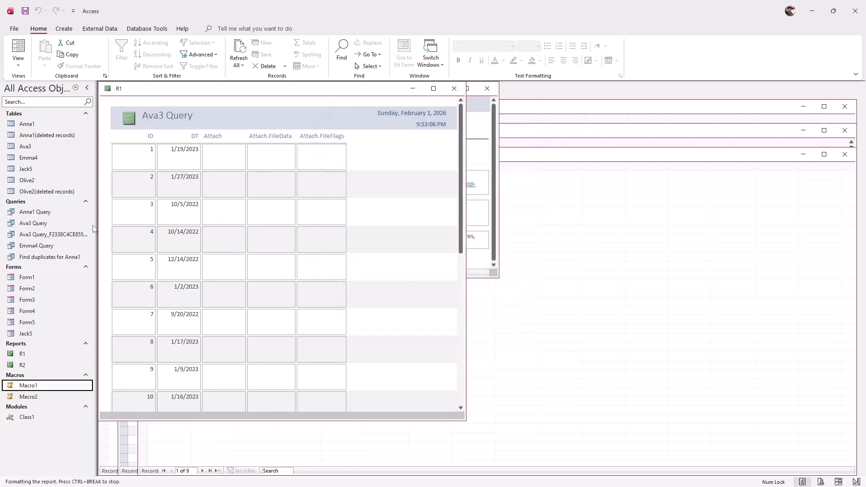
pyautogui.doubleClick(37, 291)
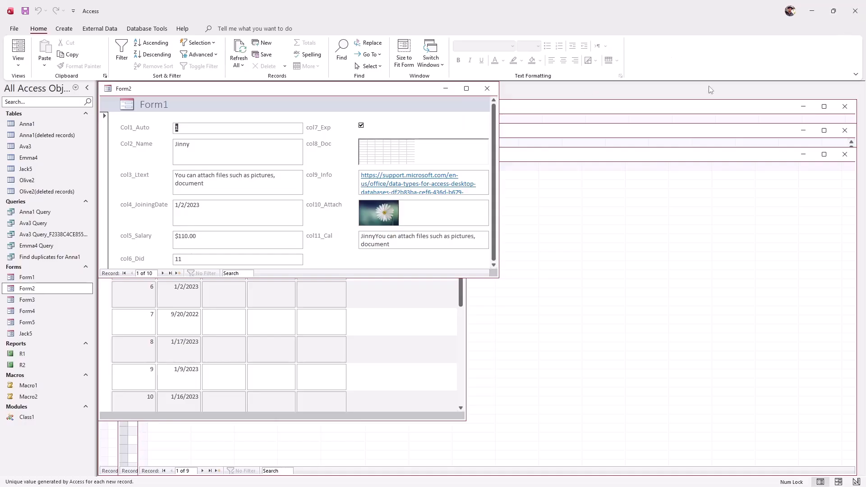
# Close Access and the Recovered folder window, and return to a maximized Stellar Repair for Access
pyautogui.click(856, 11)
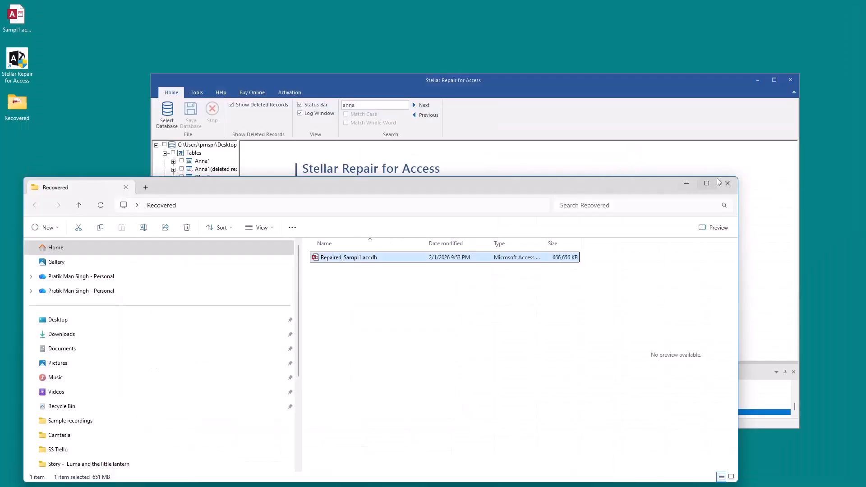
pyautogui.click(725, 183)
pyautogui.moveTo(461, 82); pyautogui.dragTo(440, 72)
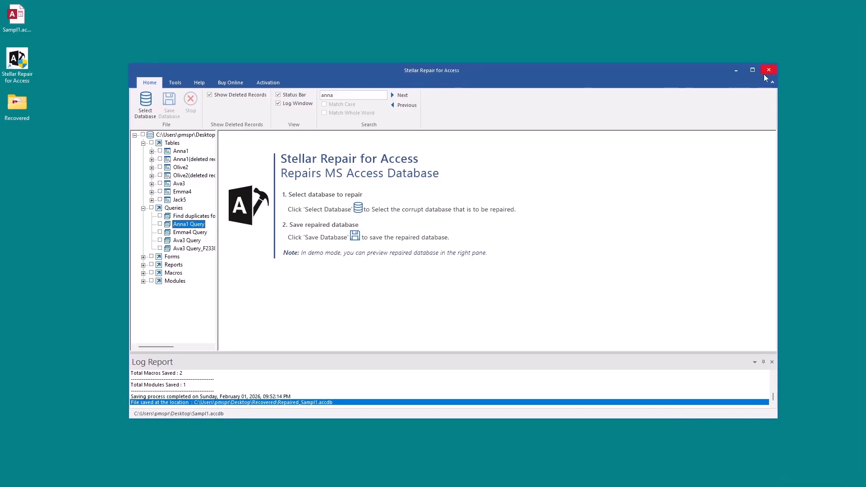
pyautogui.click(753, 70)
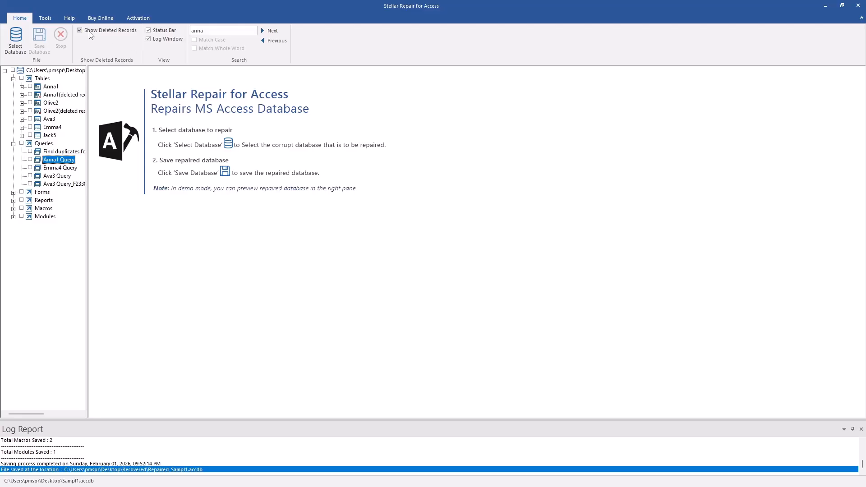
# Hide the status bar and the log window
pyautogui.click(149, 32)
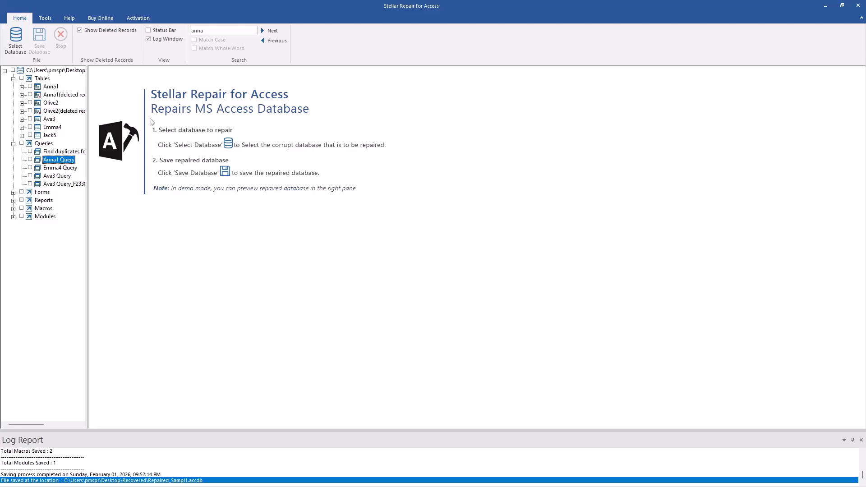
pyautogui.click(148, 40)
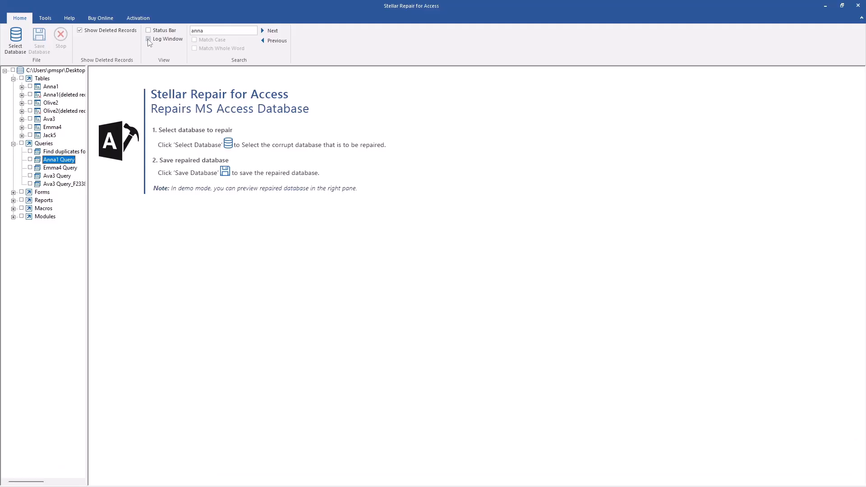
# Show the log window and status bar again, and save the log report to the Desktop under the suggested file name
pyautogui.click(149, 40)
pyautogui.click(149, 30)
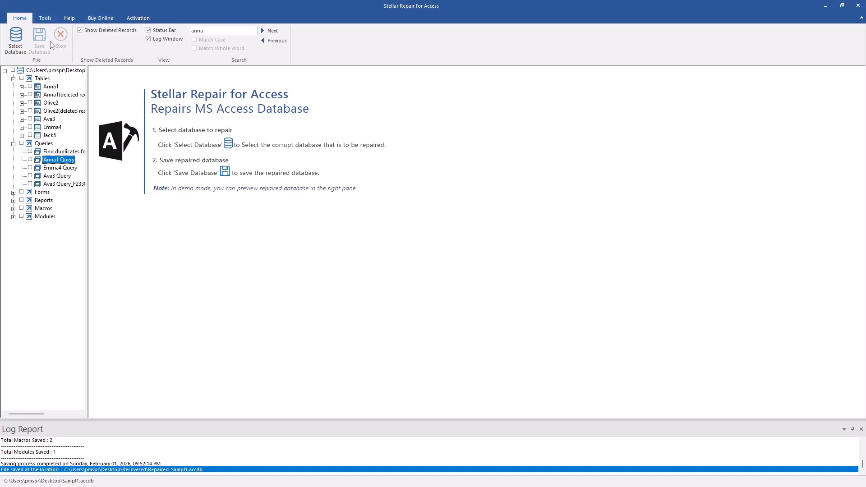
pyautogui.click(45, 19)
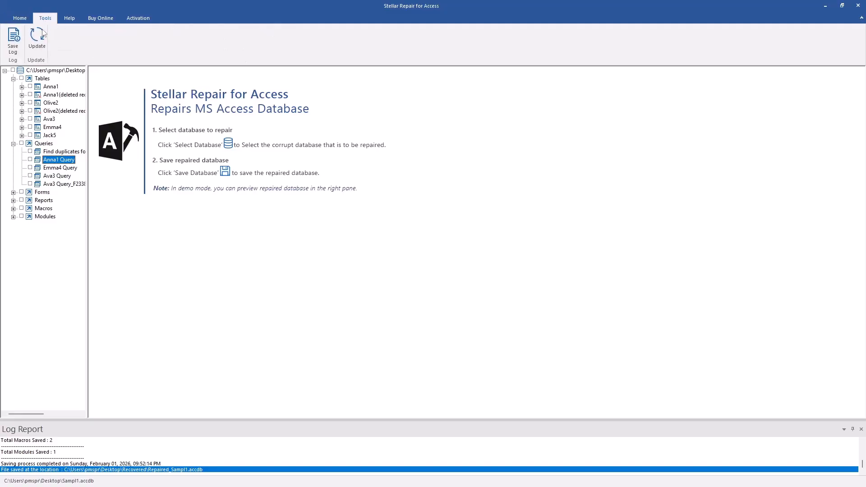
pyautogui.click(16, 44)
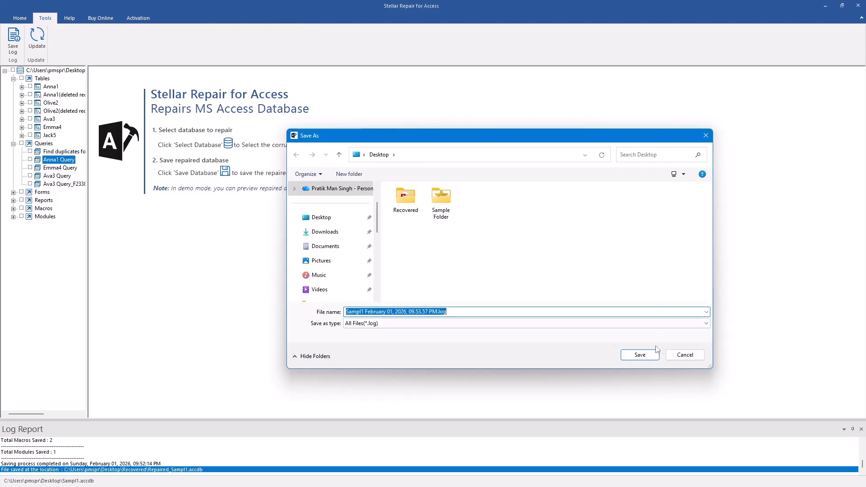
pyautogui.click(322, 217)
pyautogui.click(640, 355)
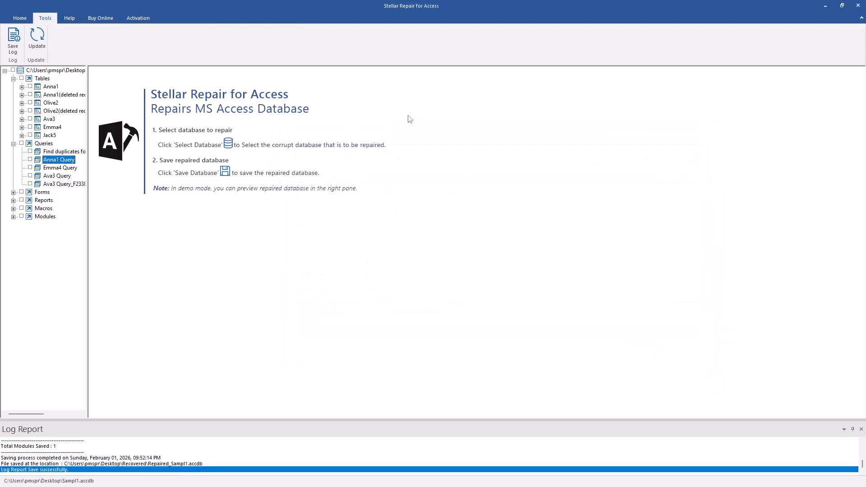
# Open the newly saved Sampl1 log file from the desktop, review its repair and saving entries, and return to the maximized repair program
pyautogui.click(842, 7)
pyautogui.doubleClick(22, 22)
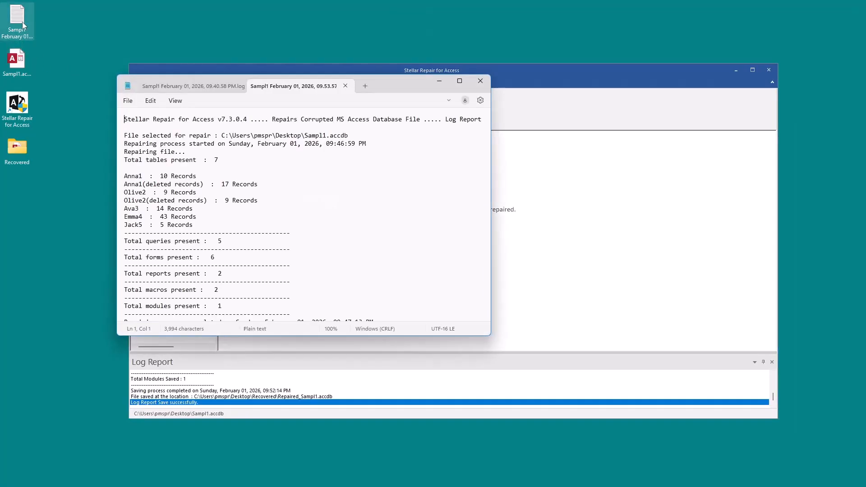
pyautogui.scroll(-15, 287, 160)
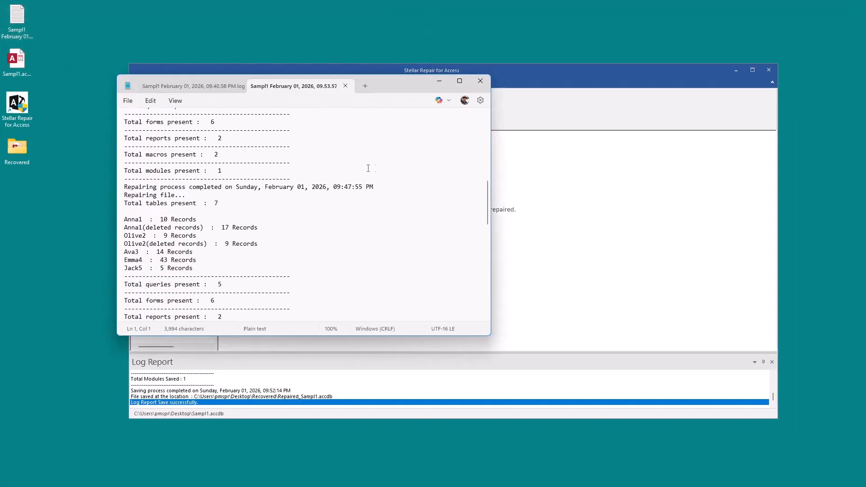
pyautogui.scroll(-9, 384, 170)
pyautogui.scroll(15, 384, 169)
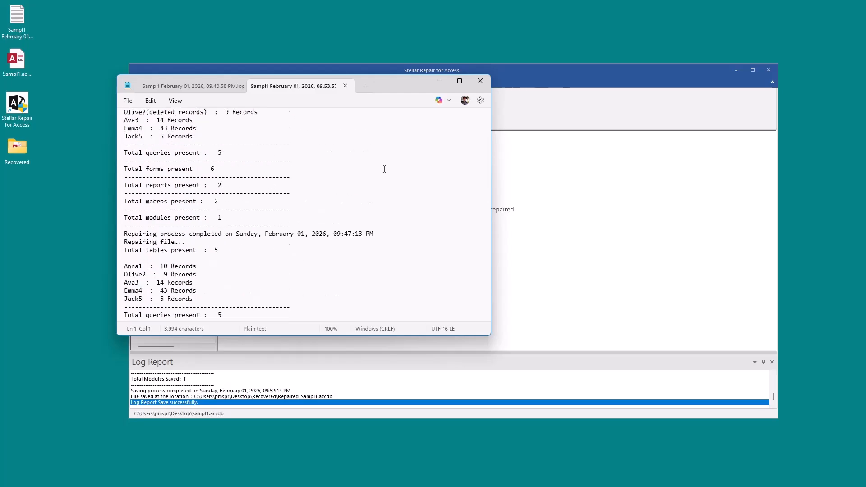
pyautogui.scroll(-4, 201, 241)
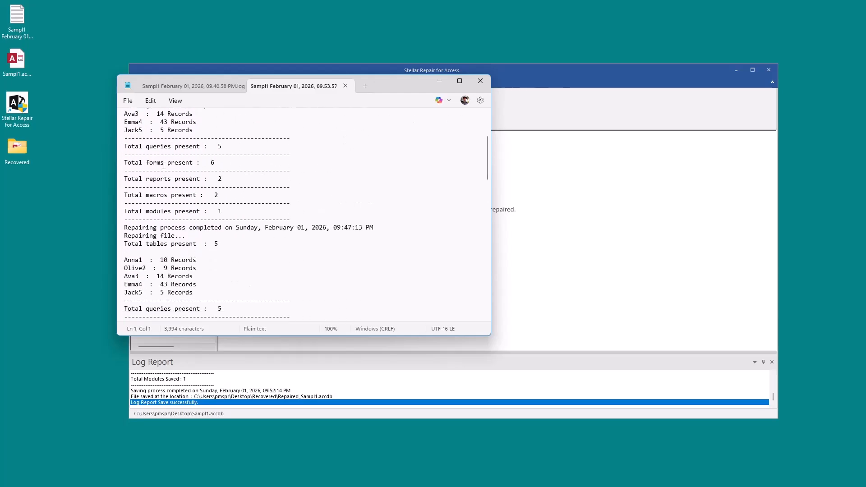
pyautogui.scroll(-10, 234, 174)
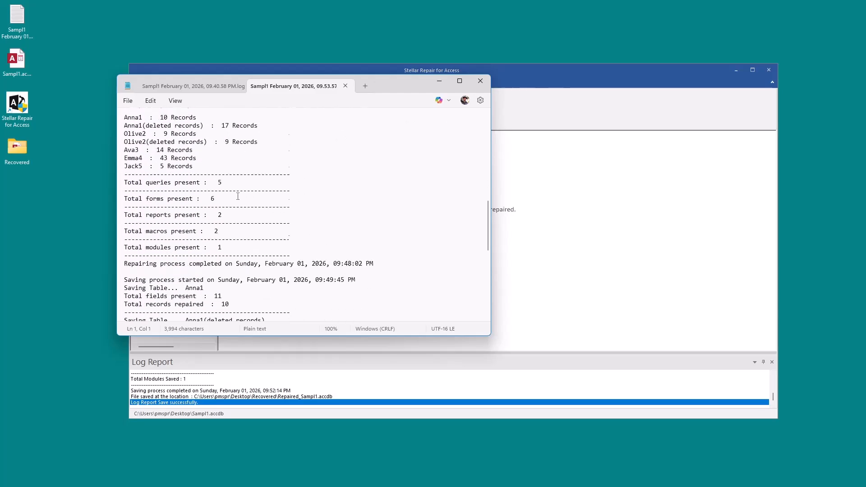
pyautogui.click(481, 81)
pyautogui.click(752, 70)
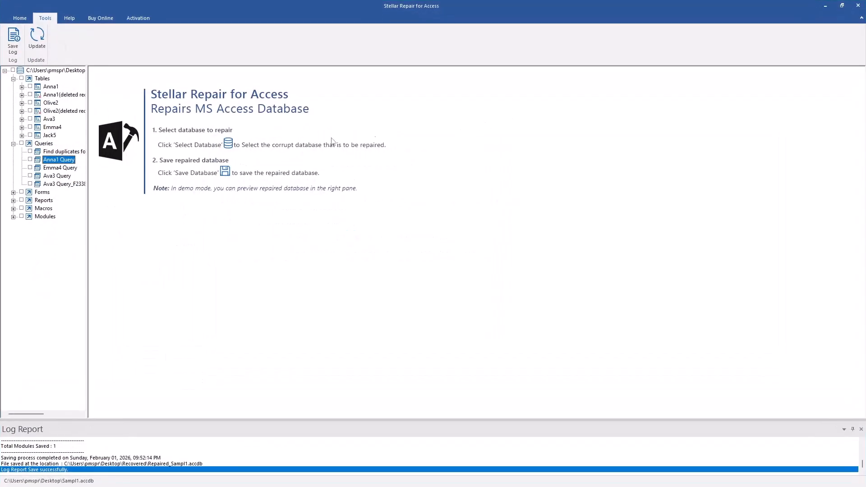
# Check for software updates, close the update window, and look over the available help resources before returning to the main commands
pyautogui.click(37, 40)
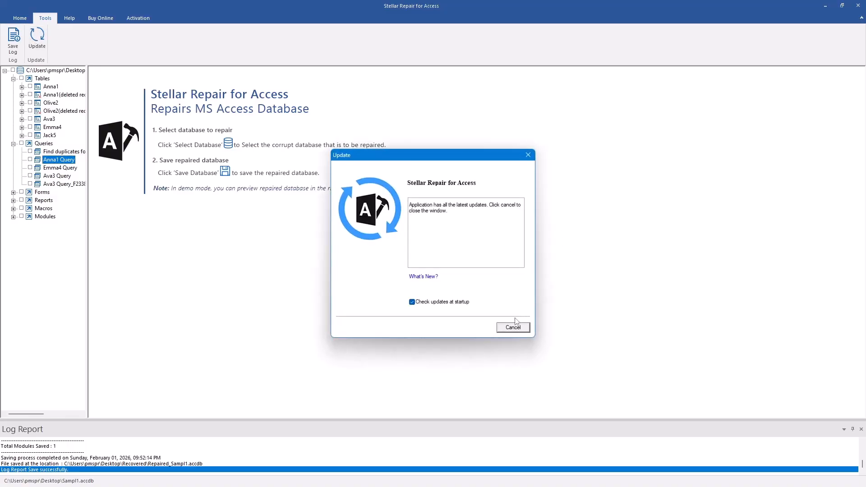
pyautogui.click(528, 155)
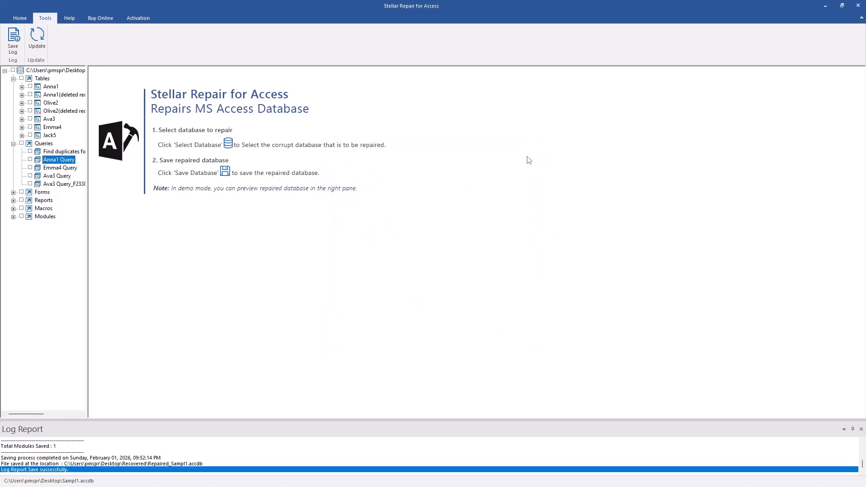
pyautogui.click(70, 18)
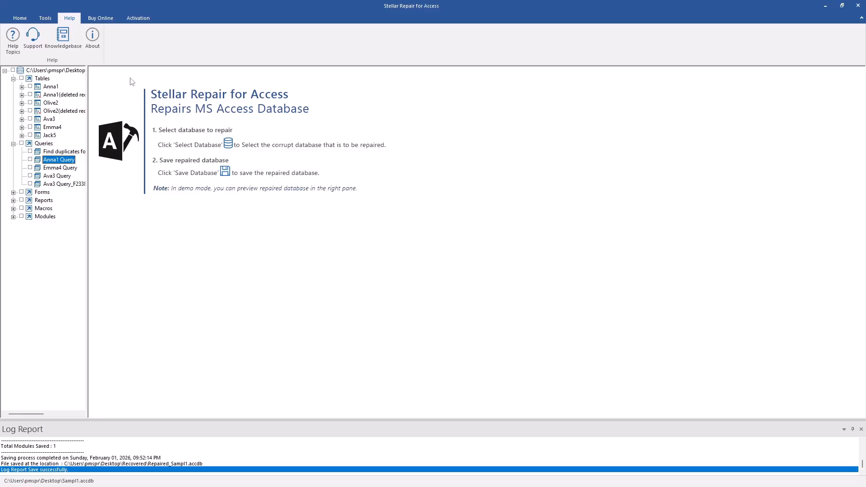
pyautogui.click(20, 18)
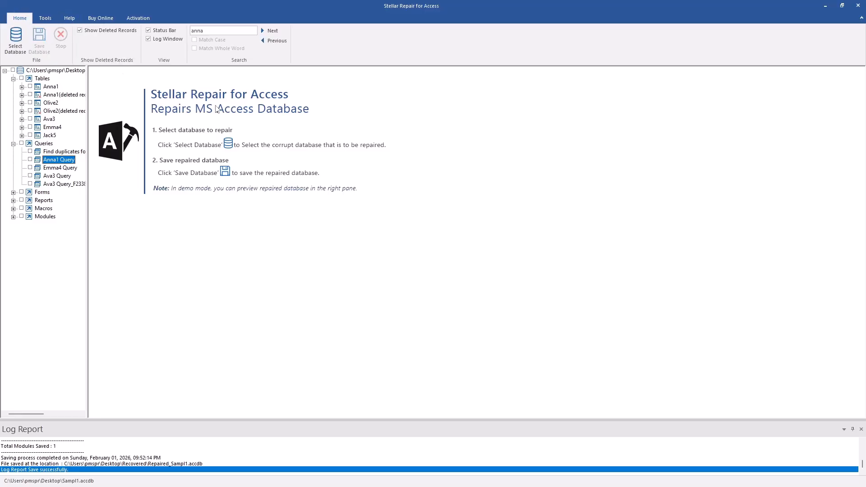
# Preview the Emma4 table, the Find duplicates for Anna1 query and the Anna1 table, and mark all Forms for saving
pyautogui.click(53, 128)
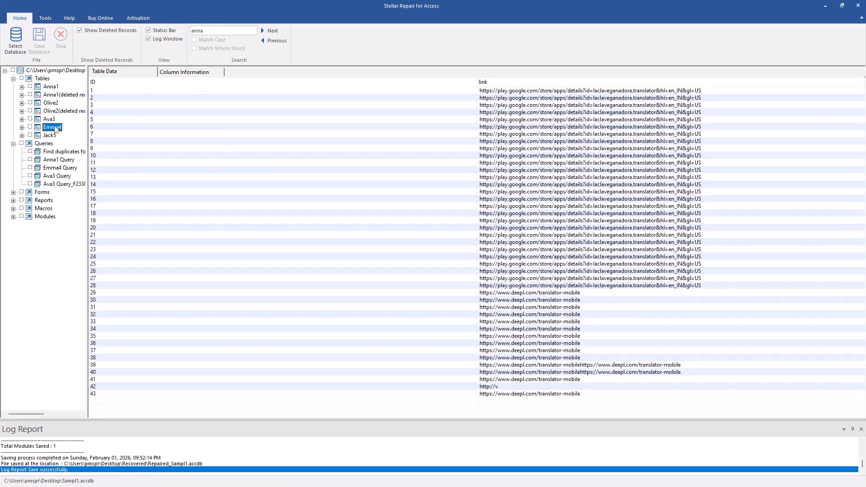
pyautogui.click(49, 153)
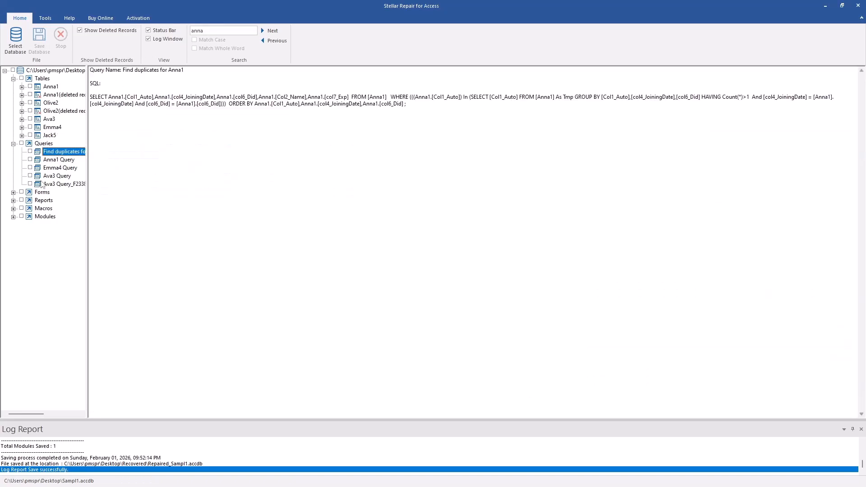
pyautogui.click(21, 193)
pyautogui.click(41, 193)
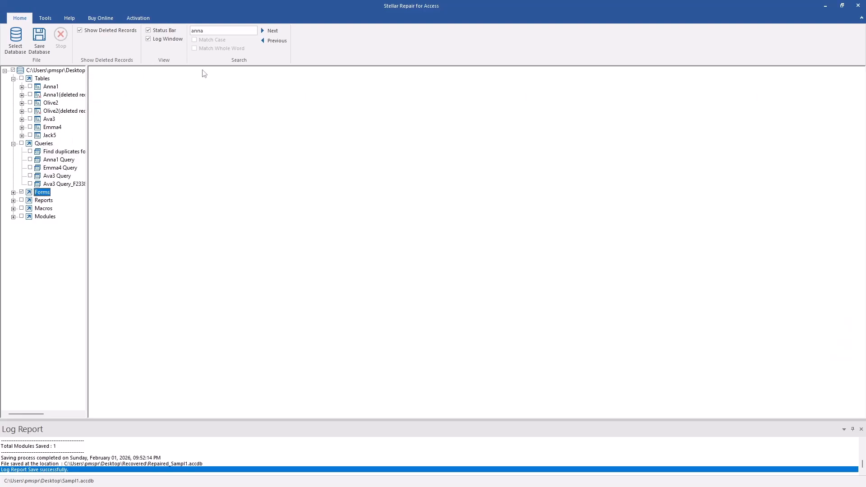
pyautogui.click(48, 71)
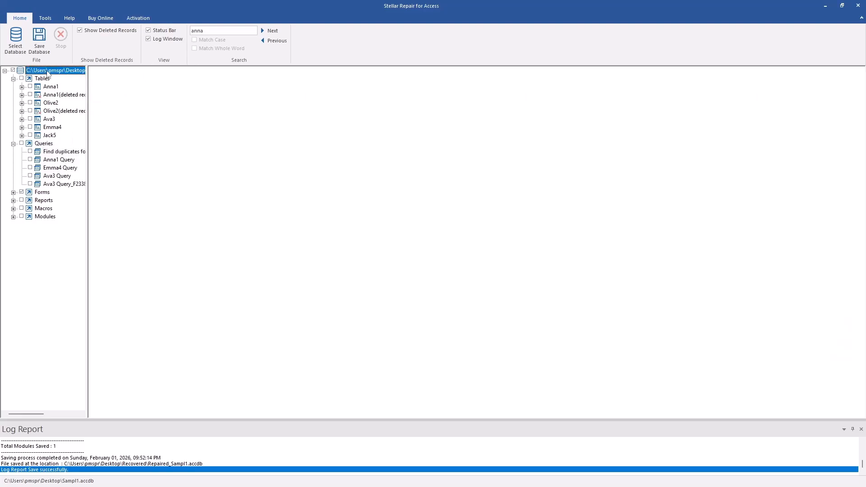
pyautogui.click(46, 87)
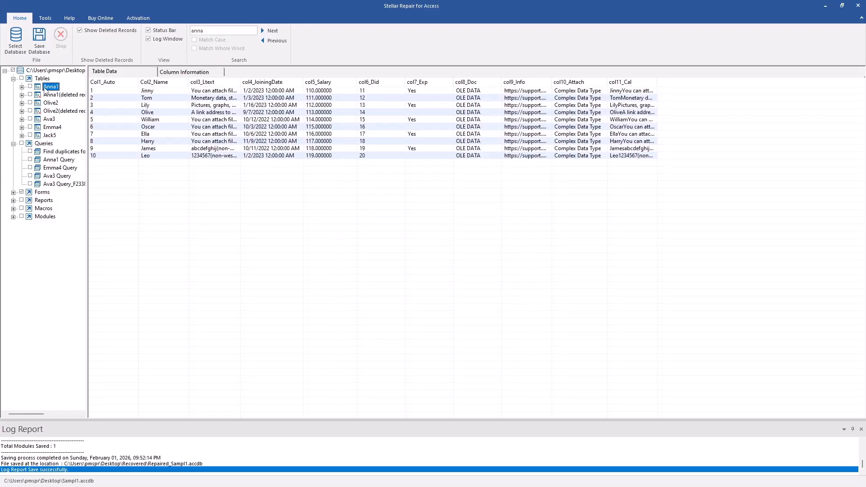